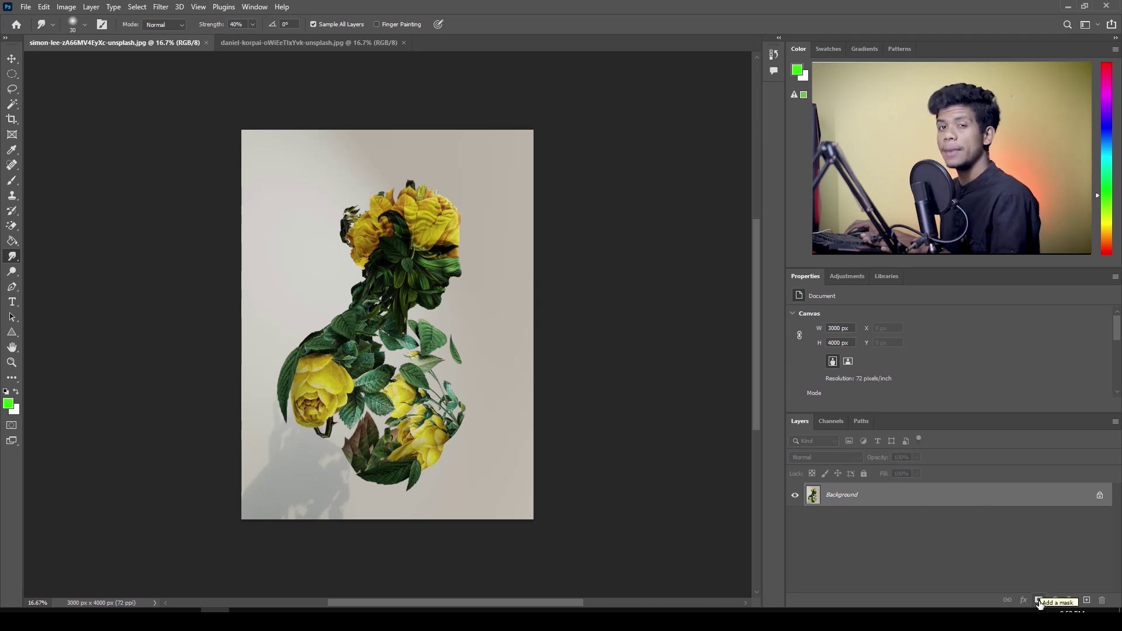
# Add a white mask to Layer 0, set Large Thumbnails, and target the photo pixels
pyautogui.click(1041, 602)
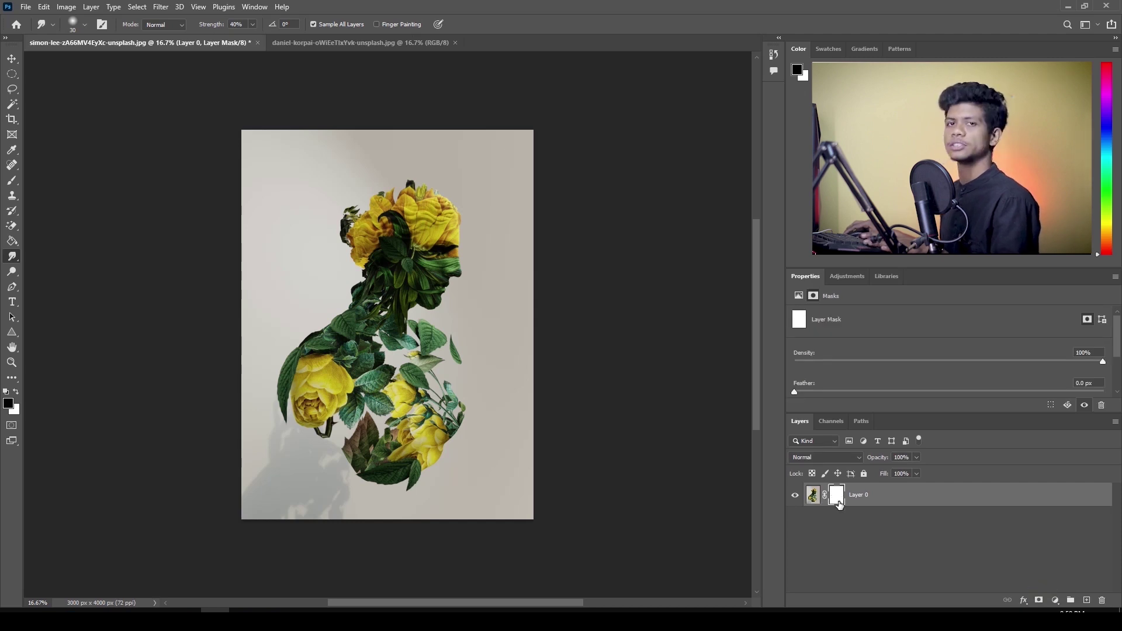
pyautogui.moveTo(844, 414); pyautogui.dragTo(843, 397)
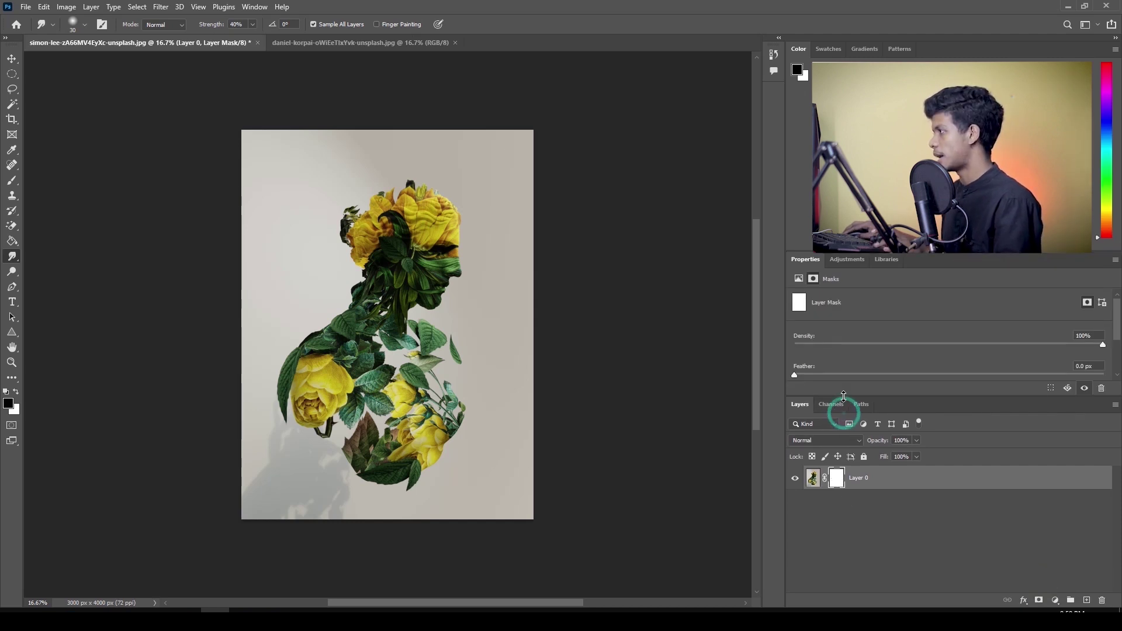
pyautogui.rightClick(890, 487)
pyautogui.click(865, 502)
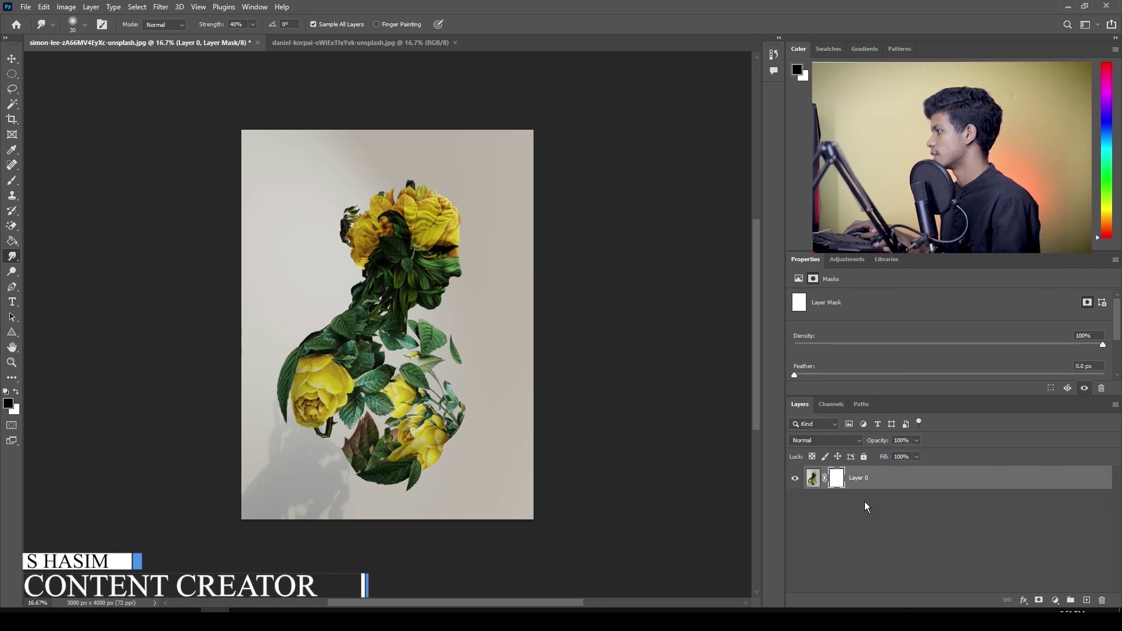
pyautogui.rightClick(864, 502)
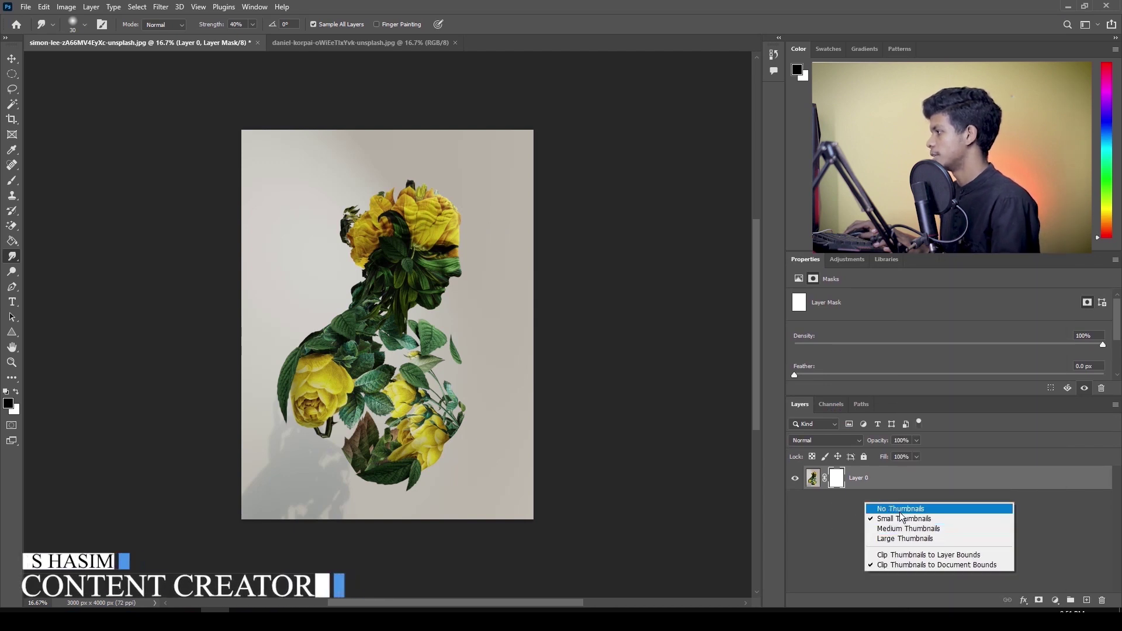
pyautogui.click(920, 529)
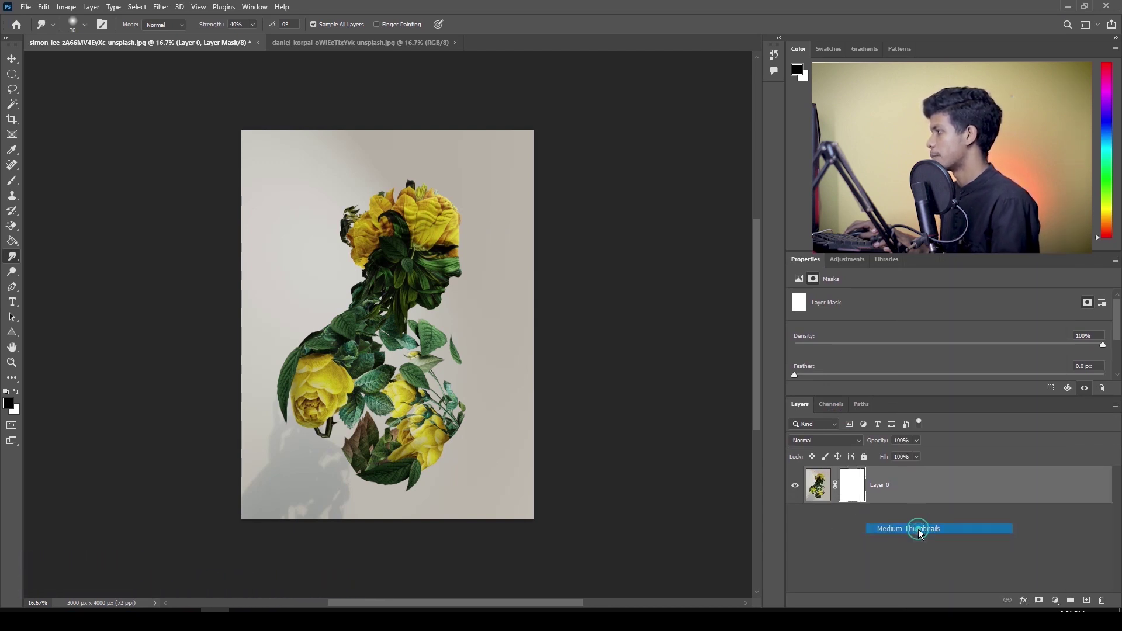
pyautogui.rightClick(875, 519)
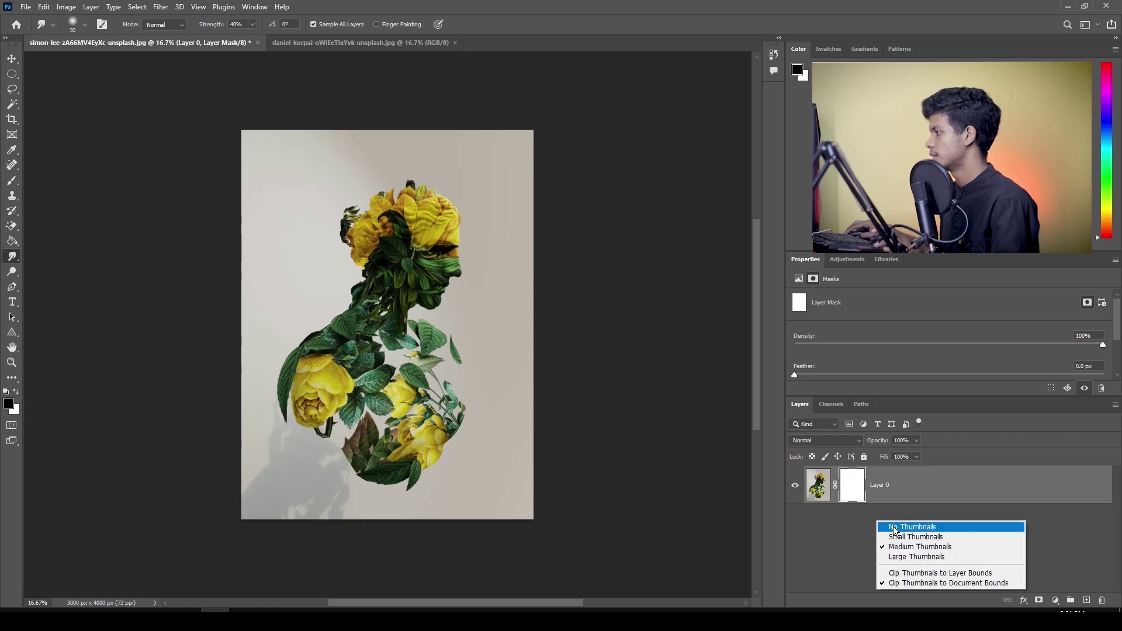
pyautogui.click(900, 556)
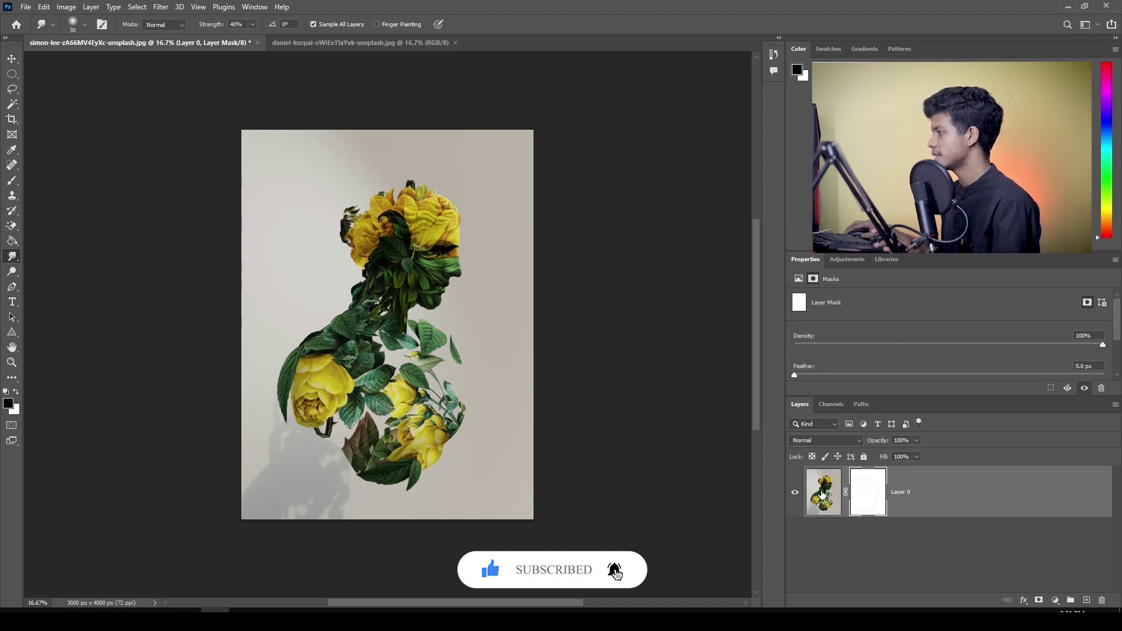
pyautogui.click(823, 494)
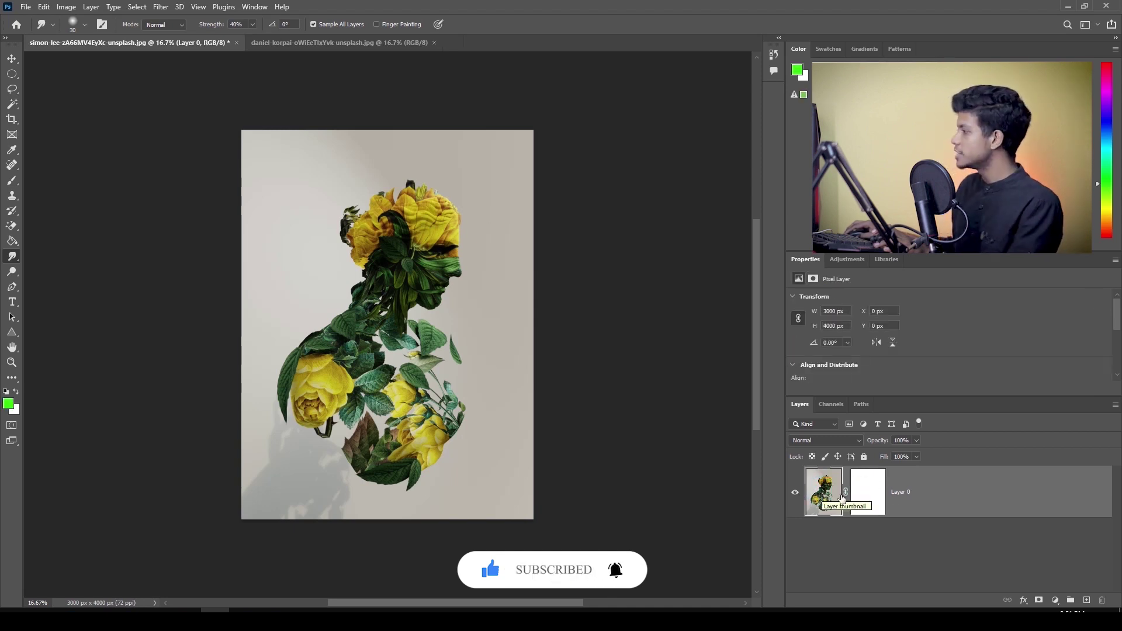
pyautogui.click(871, 500)
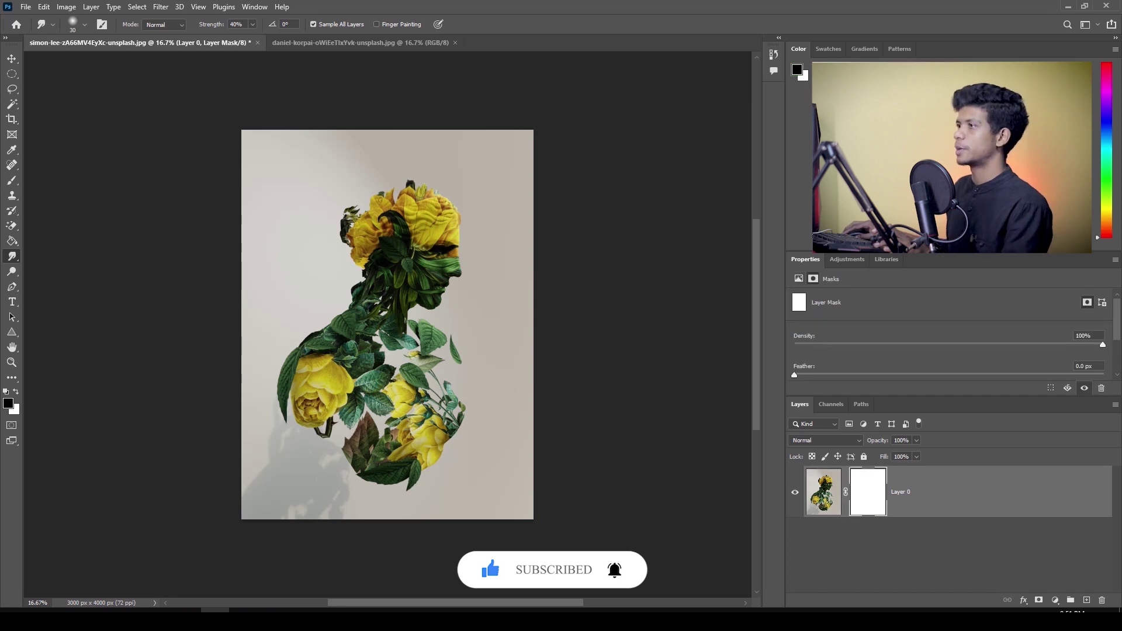
pyautogui.click(10, 183)
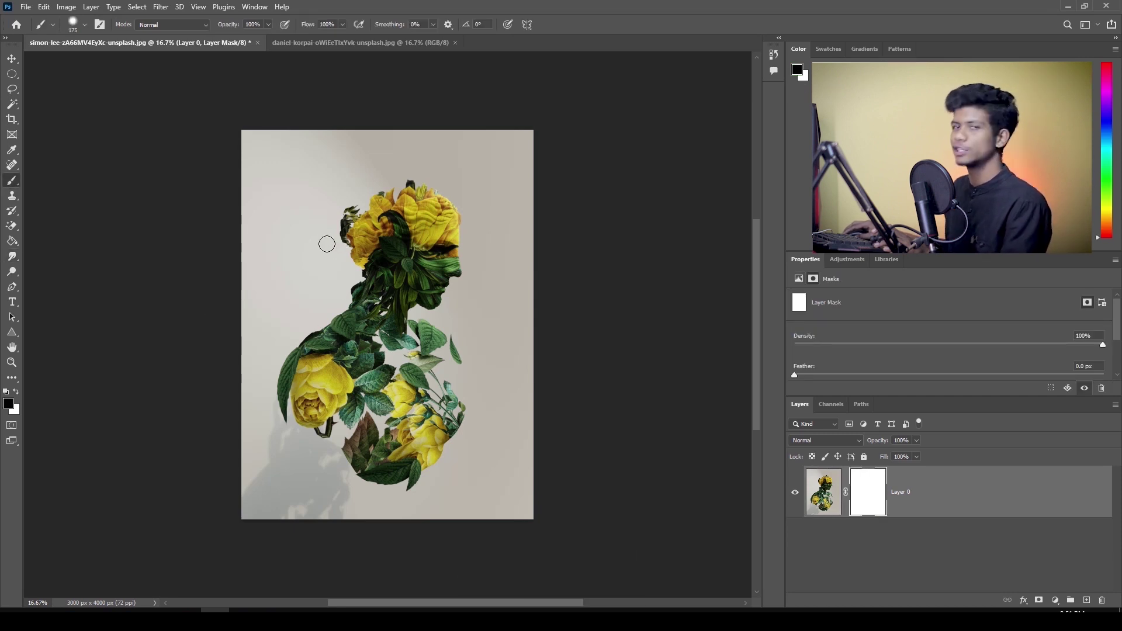
pyautogui.click(828, 495)
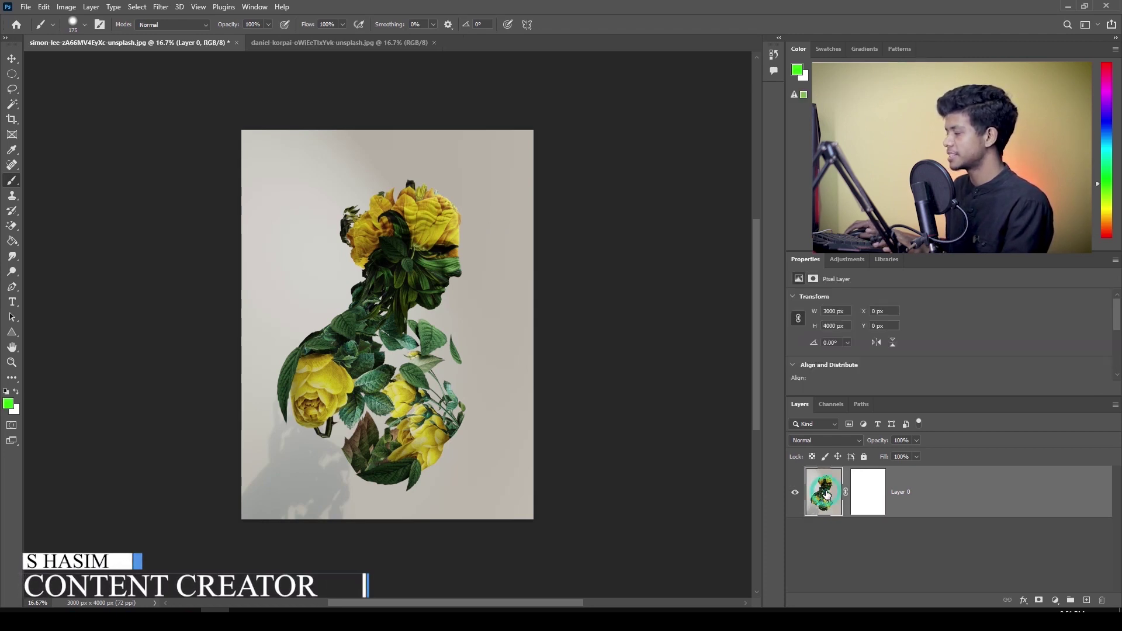
pyautogui.click(868, 495)
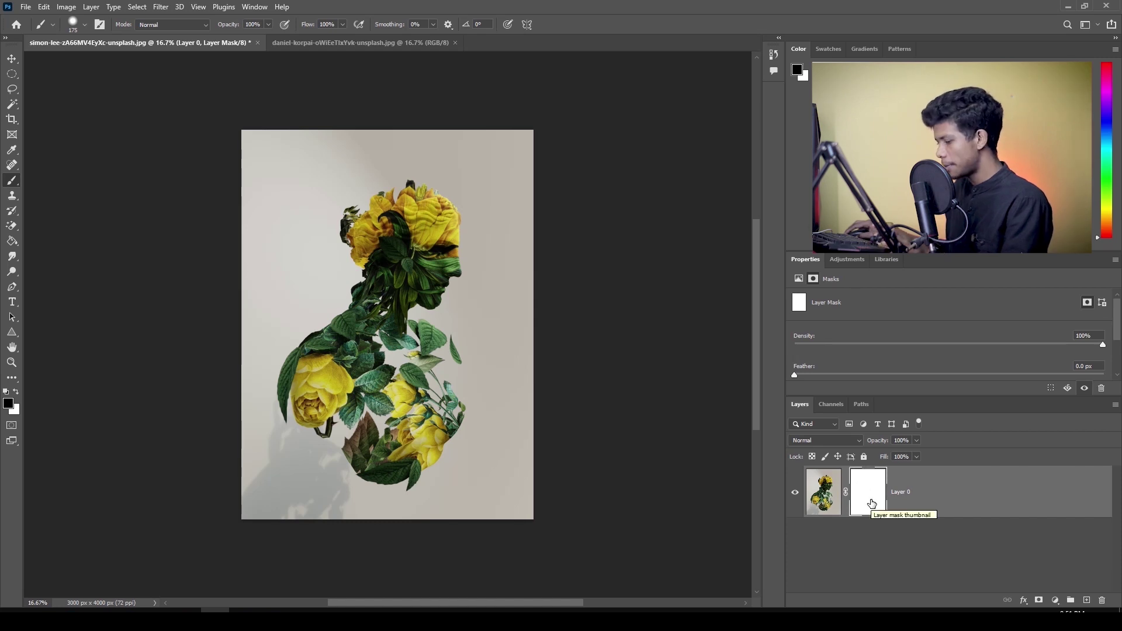
pyautogui.press('F12')
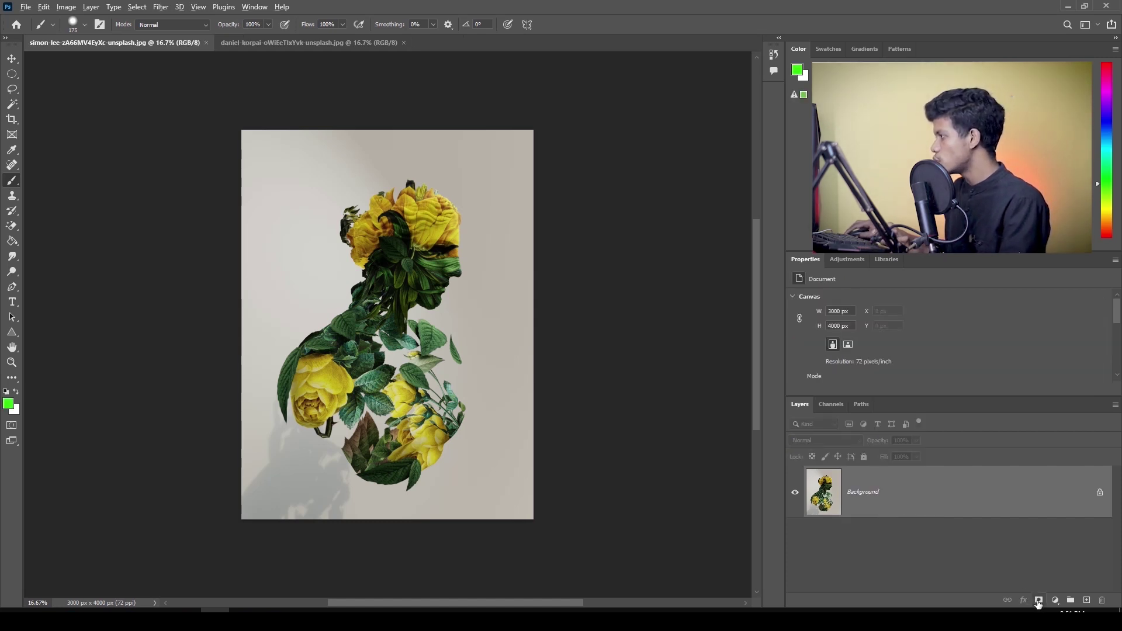
pyautogui.keyDown('alt'); pyautogui.click(1038, 602); pyautogui.keyUp('alt')
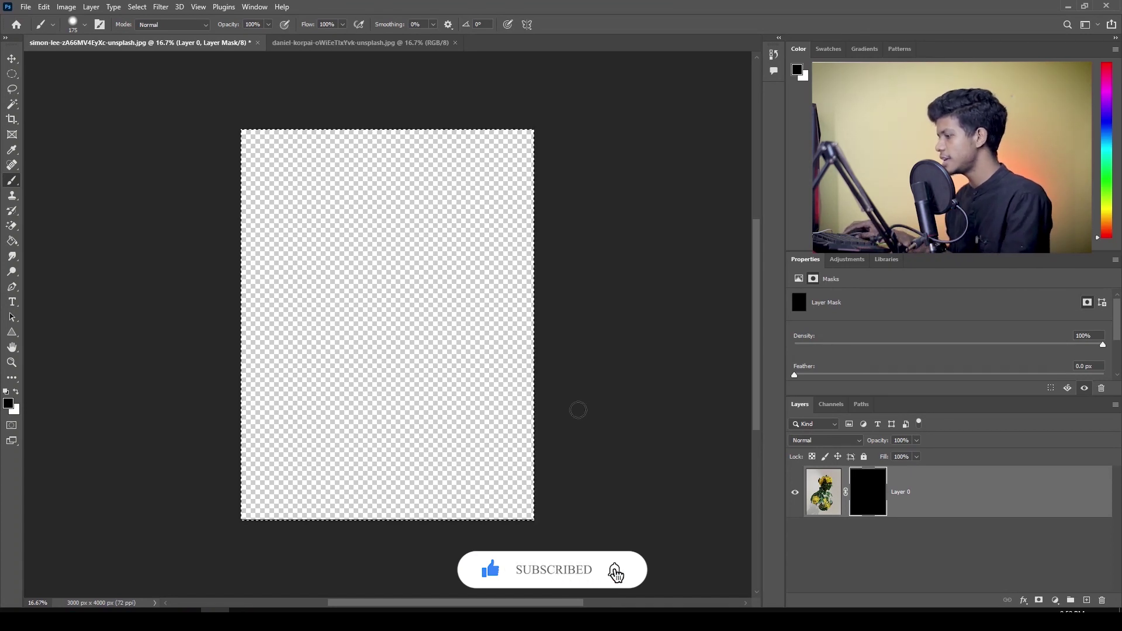
pyautogui.hotkey('ctrl', 'a')
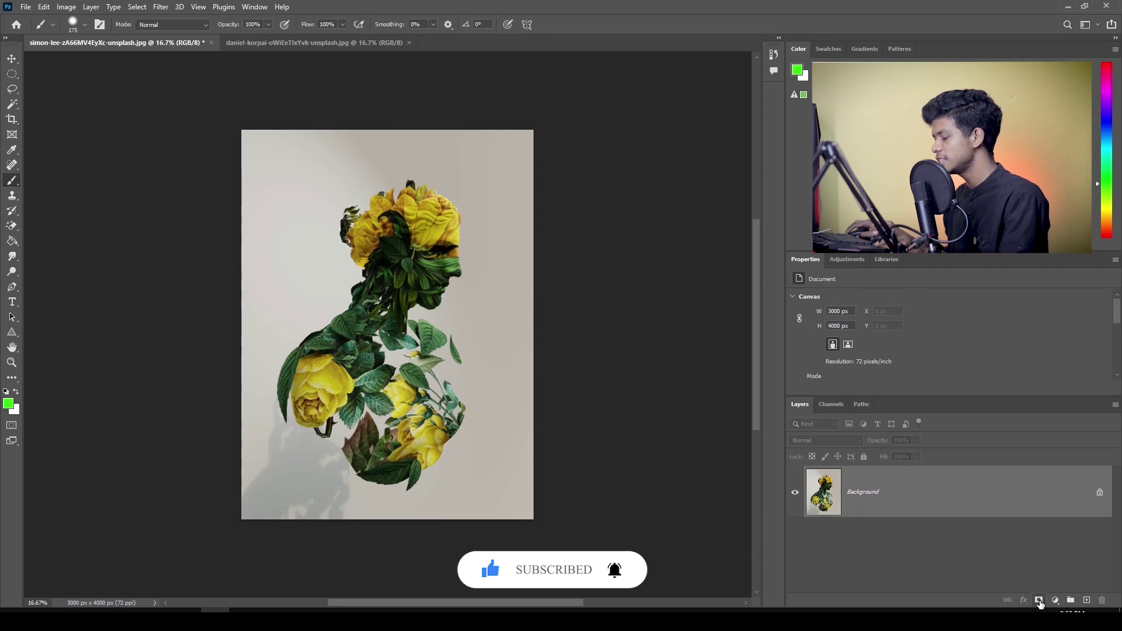
pyautogui.click(1039, 602)
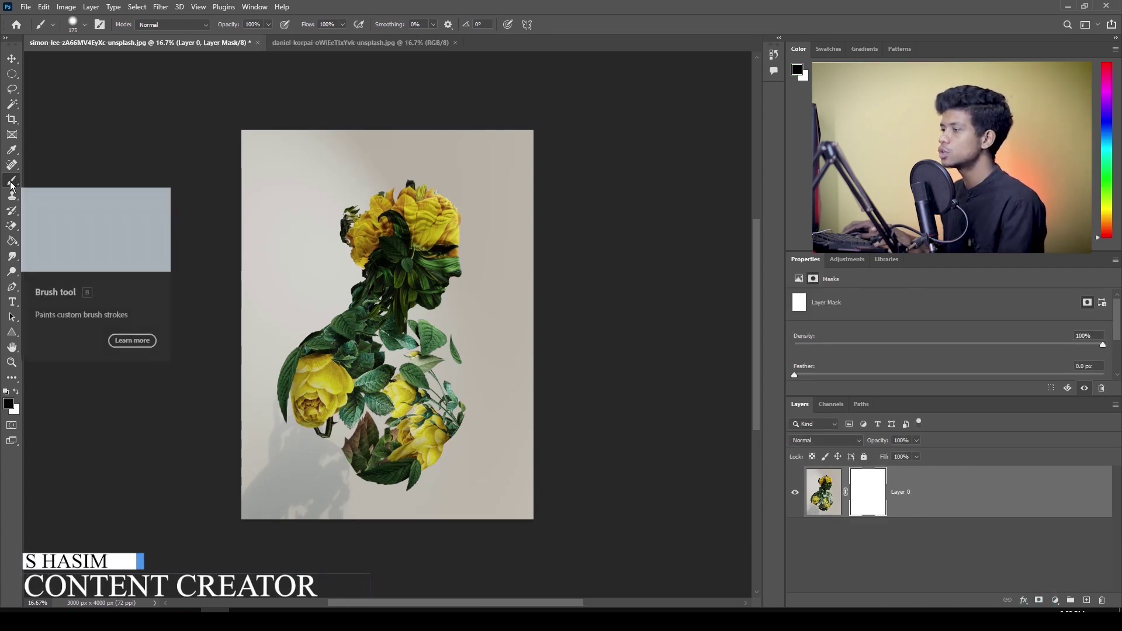
# Paint a black patch on the top-left mask, unlink it, and move the hole mid-left
pyautogui.moveTo(297, 179)
pyautogui.mouseDown()
pyautogui.moveTo(275, 233)
pyautogui.moveTo(305, 210)
pyautogui.mouseUp()
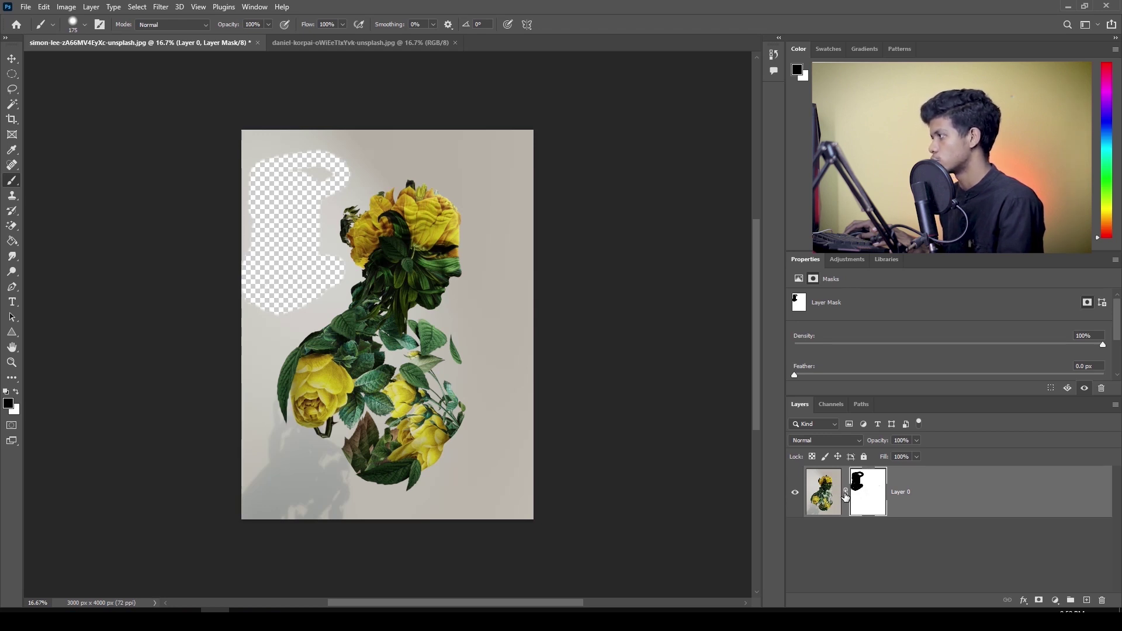
pyautogui.click(846, 497)
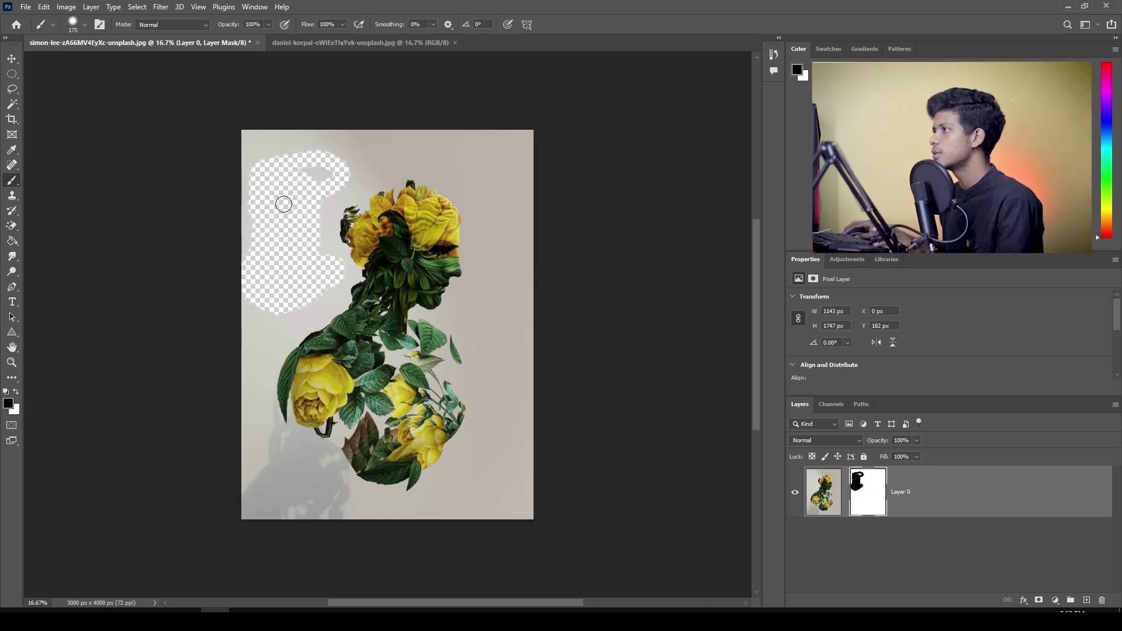
pyautogui.click(11, 62)
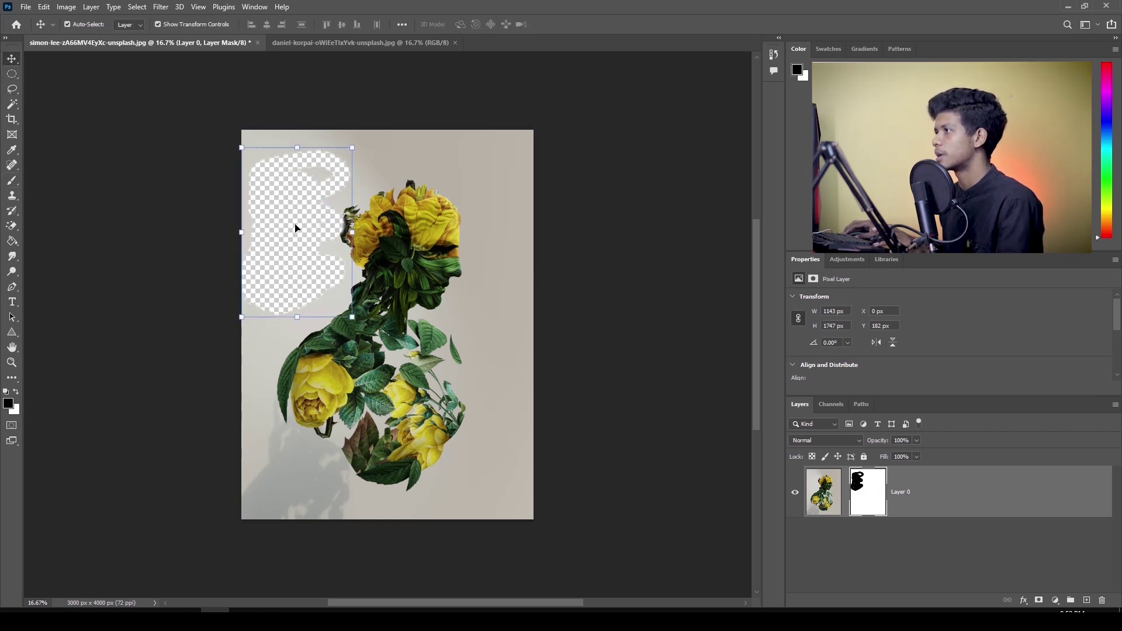
pyautogui.moveTo(296, 228); pyautogui.dragTo(314, 323)
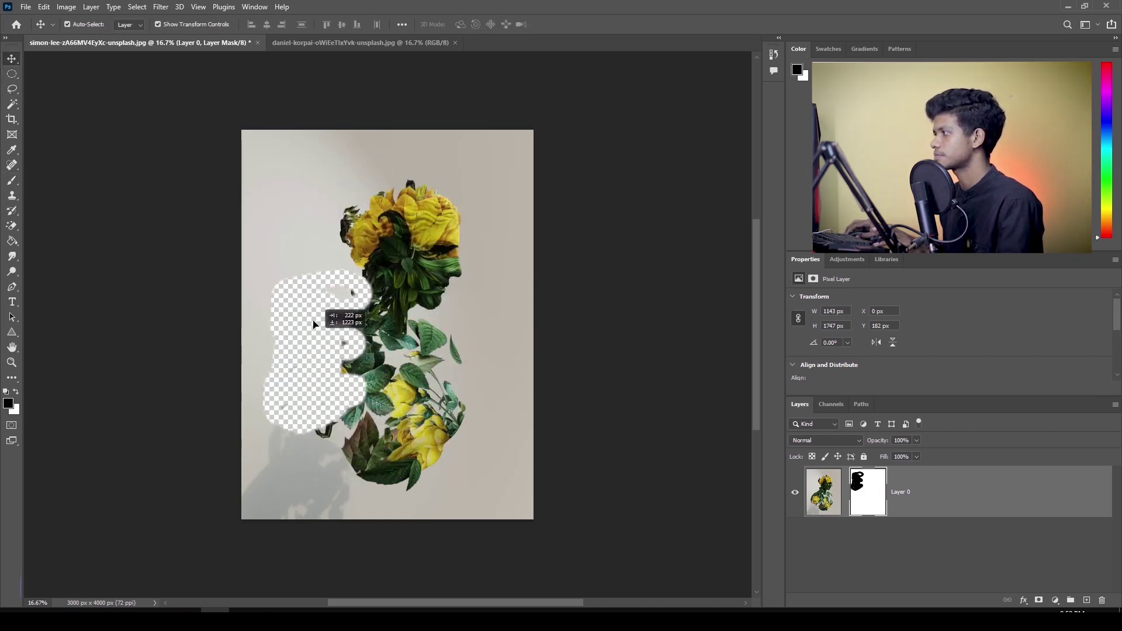
pyautogui.moveTo(314, 323); pyautogui.dragTo(401, 276)
pyautogui.moveTo(457, 322)
pyautogui.mouseDown()
pyautogui.moveTo(386, 372)
pyautogui.moveTo(308, 229)
pyautogui.mouseUp()
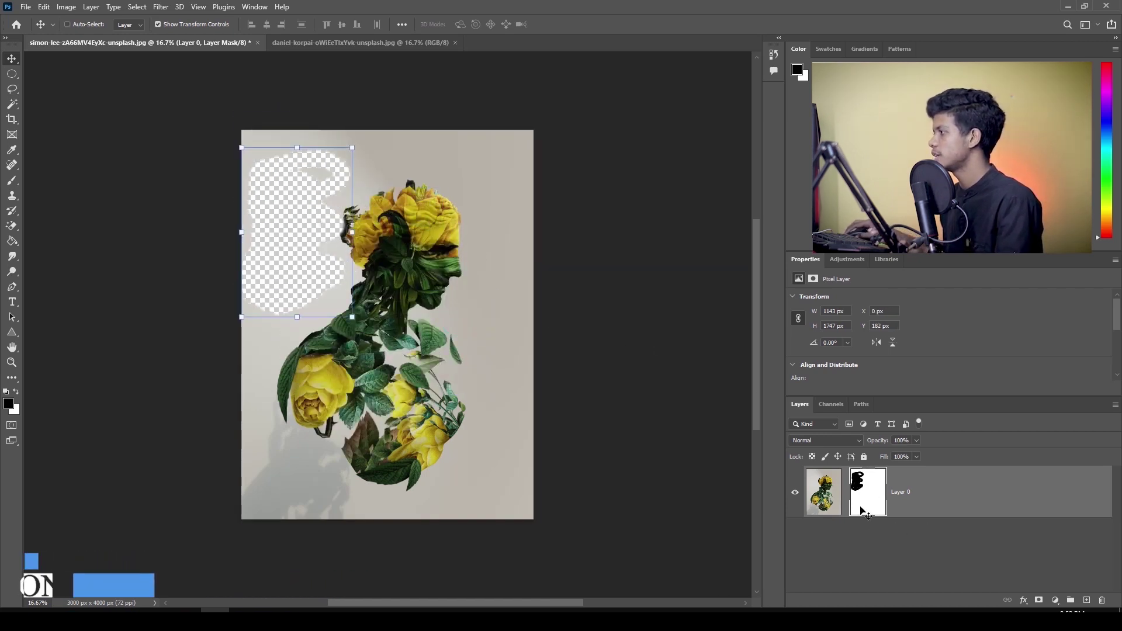
# Relink the mask to the photo, then drag the layer and mask hole to new positions
pyautogui.click(831, 494)
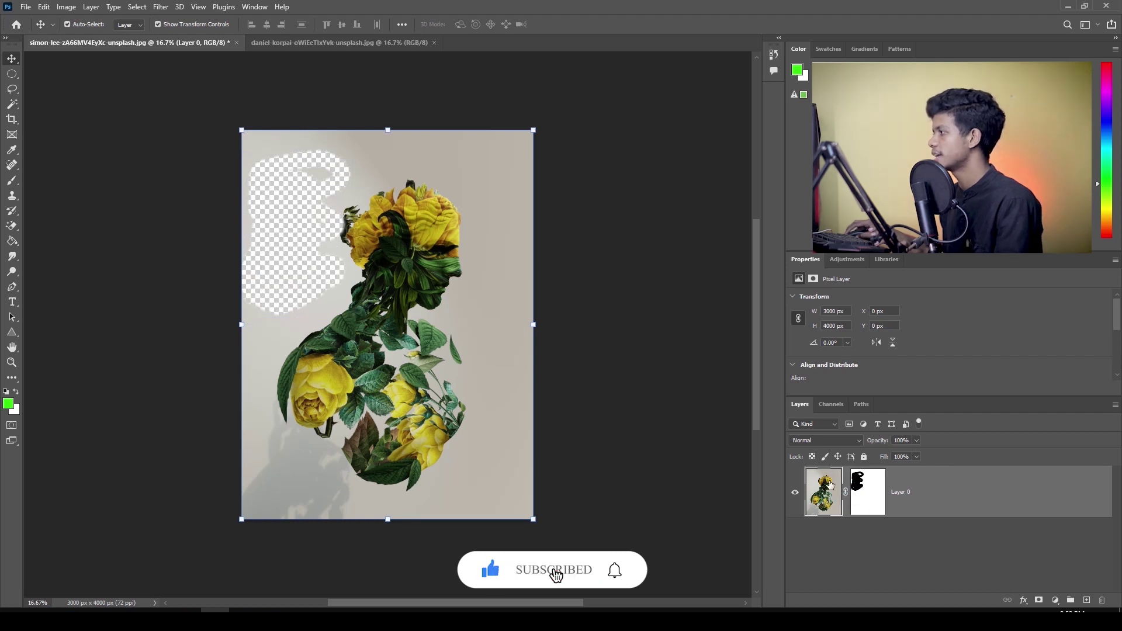
pyautogui.moveTo(283, 227); pyautogui.dragTo(341, 256)
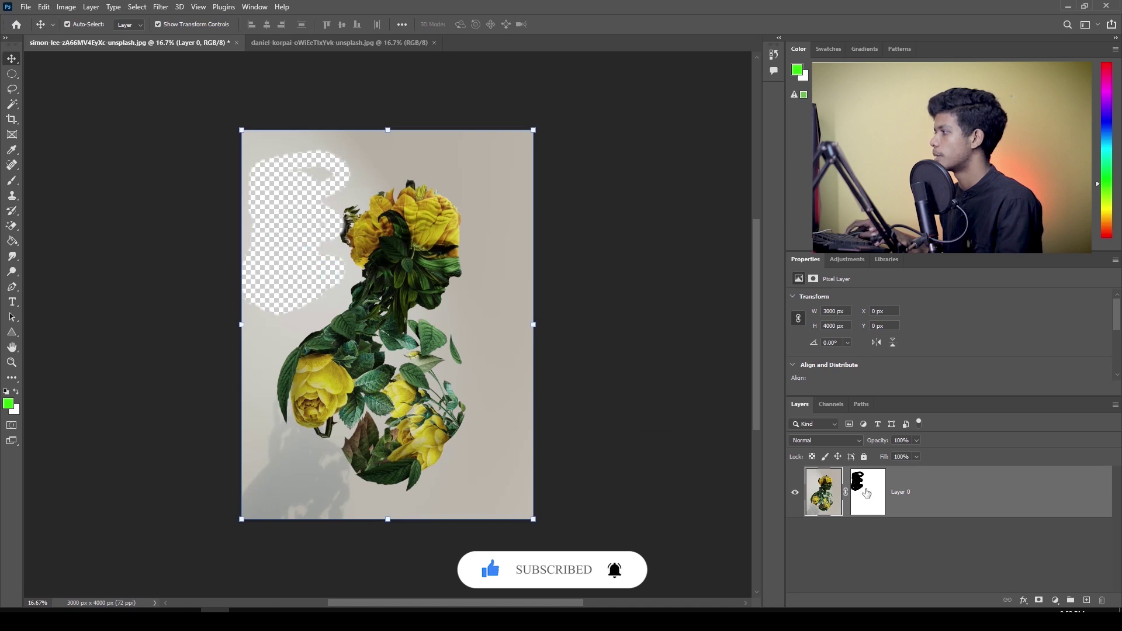
pyautogui.click(868, 493)
pyautogui.moveTo(325, 228); pyautogui.dragTo(384, 319)
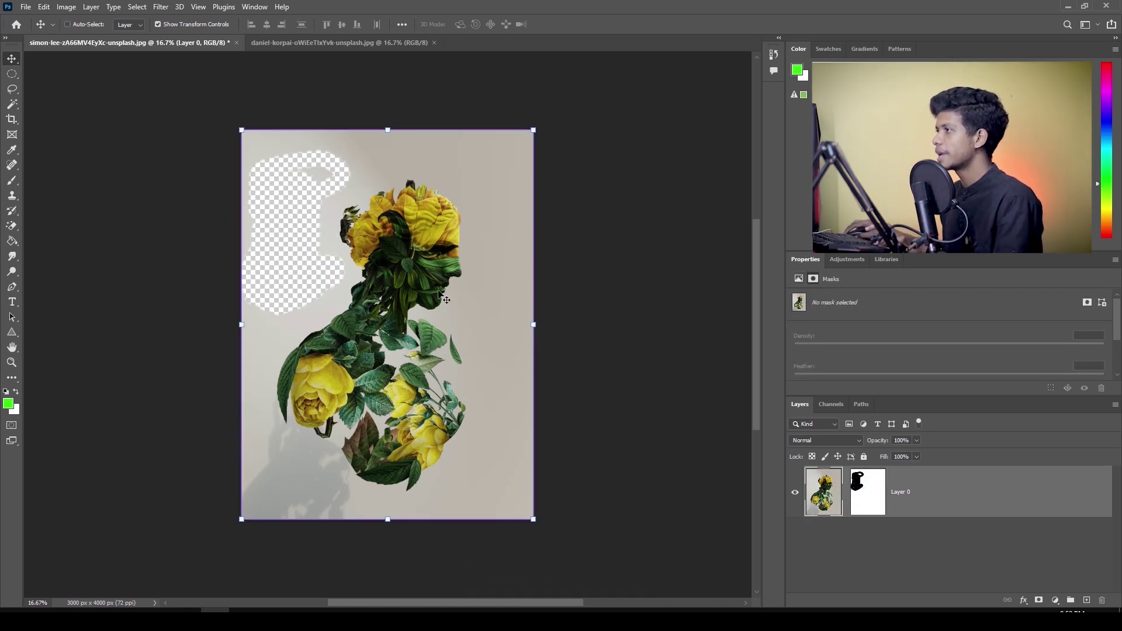
# Undo the mask patch and add the upper foliage to the selection with Quick Selection
pyautogui.hotkey('ctrl', 'z')
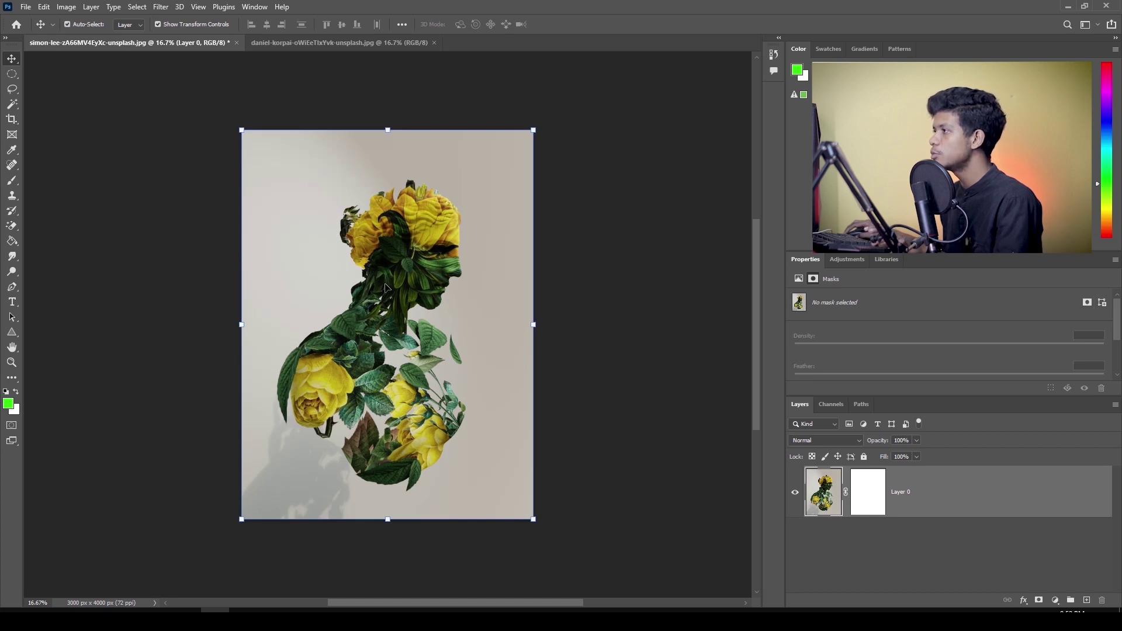
pyautogui.click(401, 239)
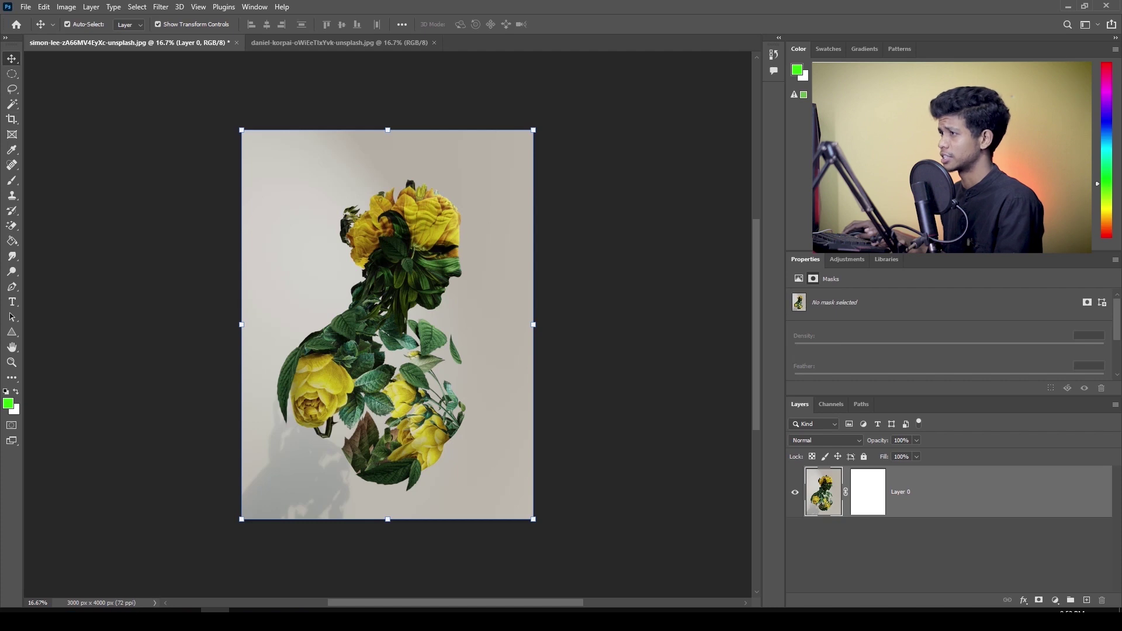
pyautogui.click(13, 111)
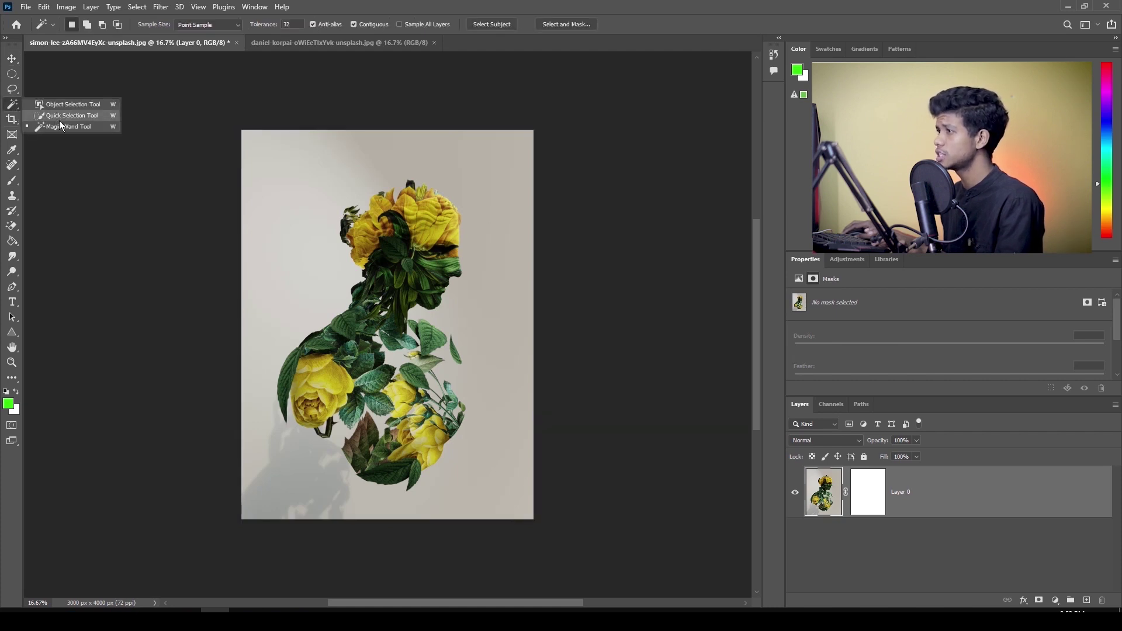
pyautogui.click(64, 116)
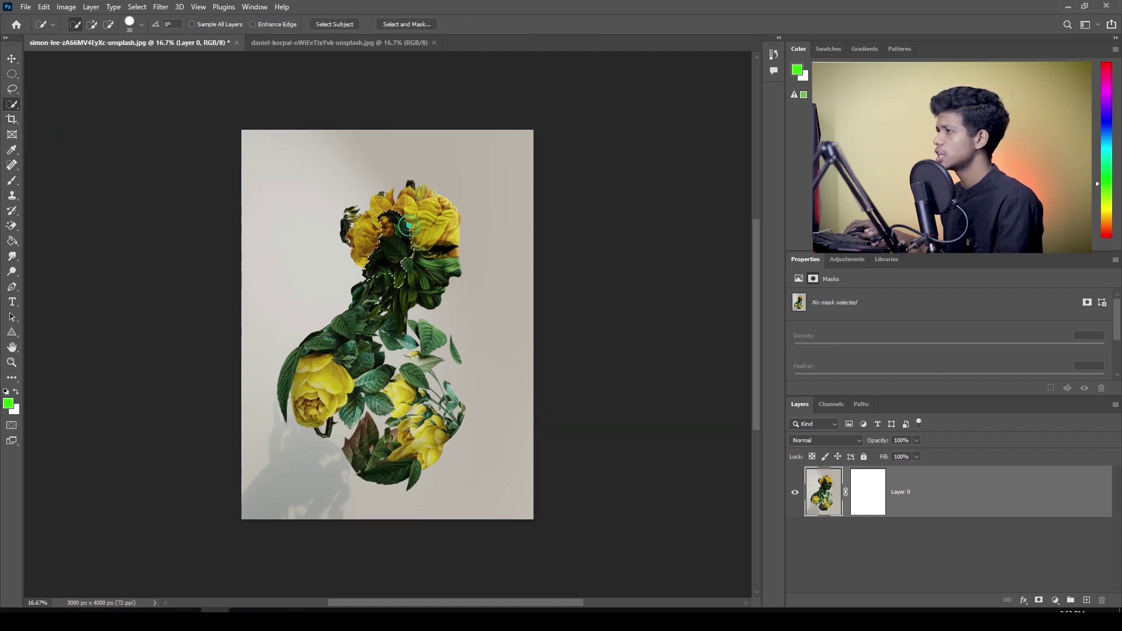
pyautogui.moveTo(381, 383); pyautogui.dragTo(439, 367)
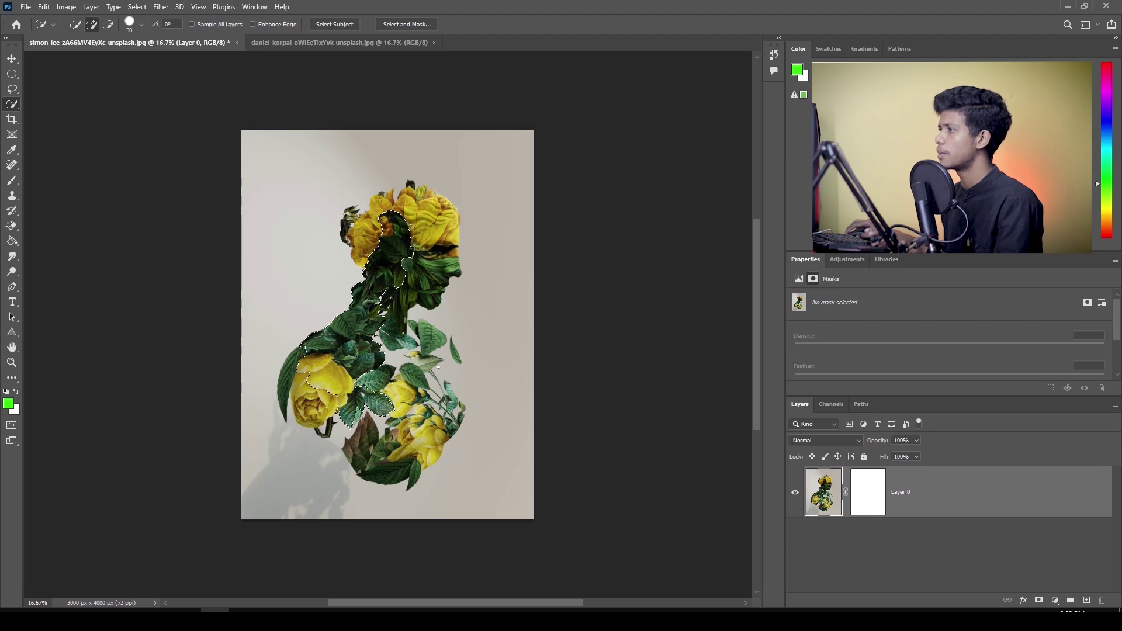
# Replace the selection with Select Subject on the flower figure and target Layer 0's mask
pyautogui.click(12, 105)
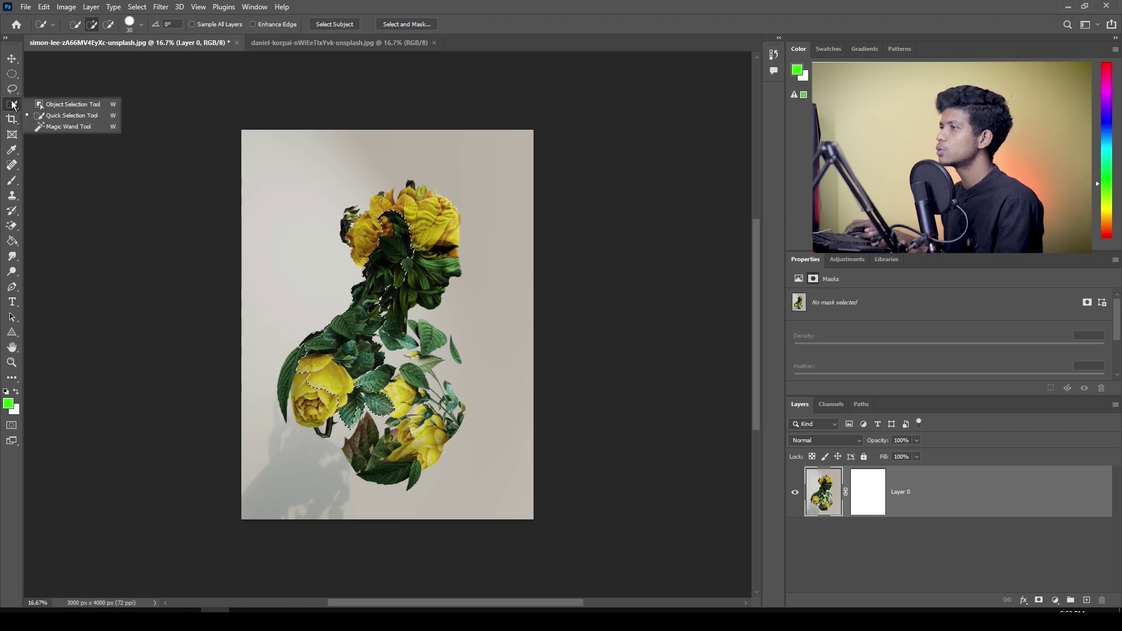
pyautogui.click(57, 118)
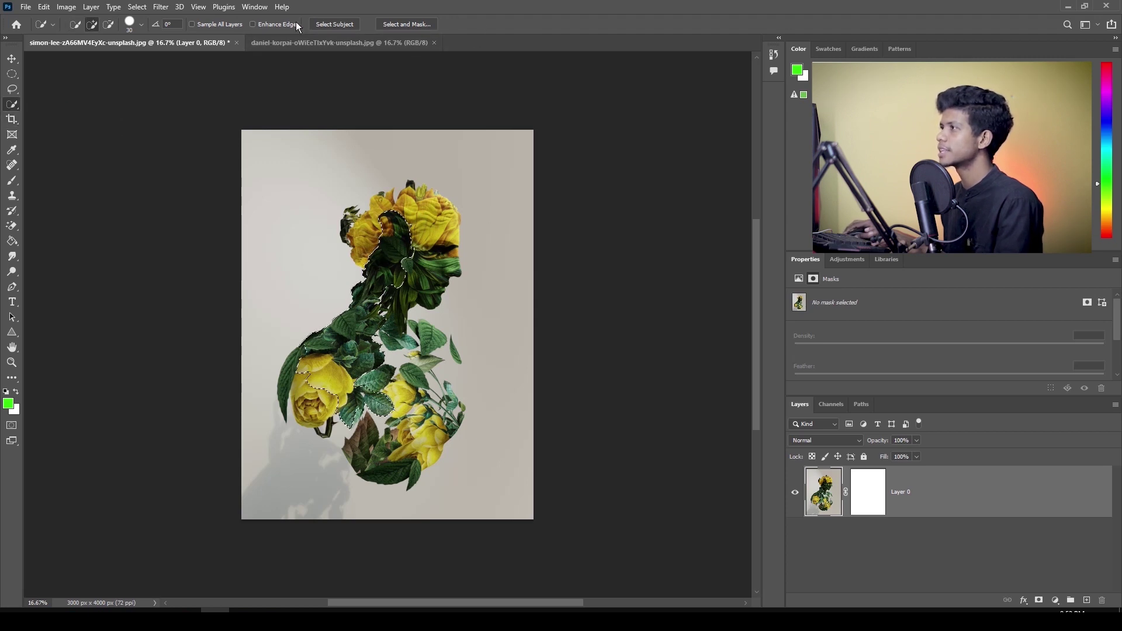
pyautogui.click(342, 24)
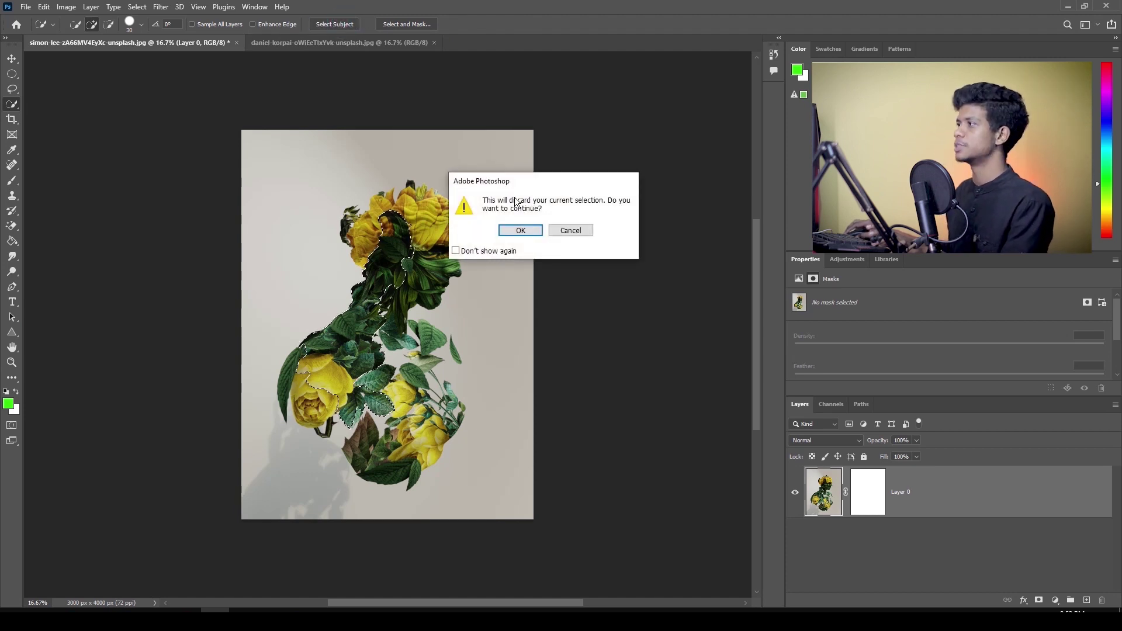
pyautogui.click(537, 234)
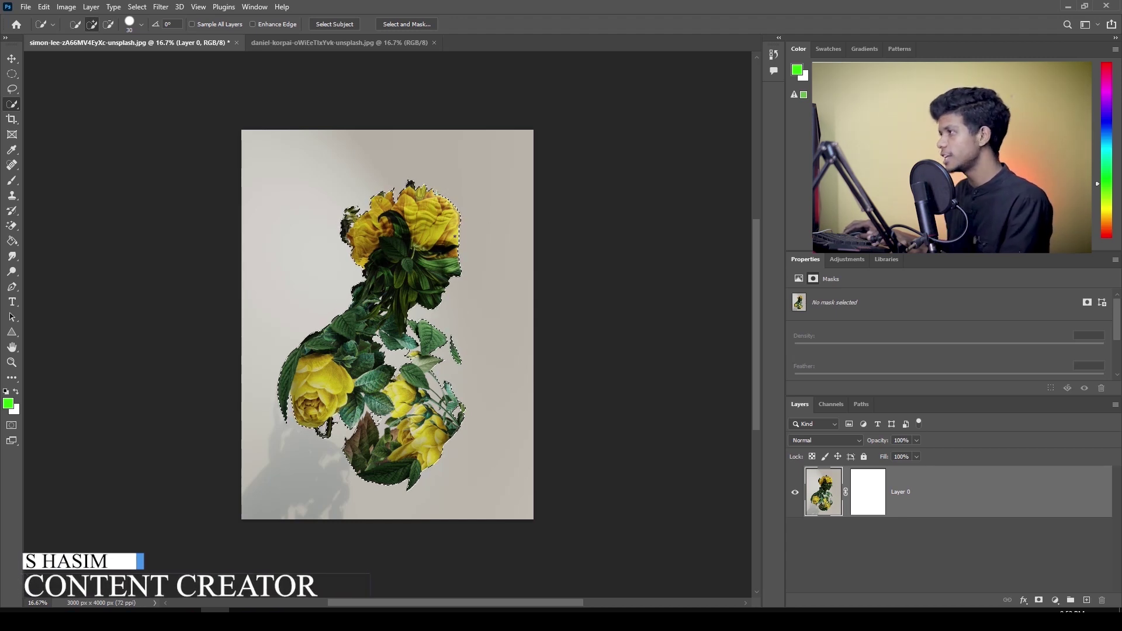
pyautogui.click(870, 496)
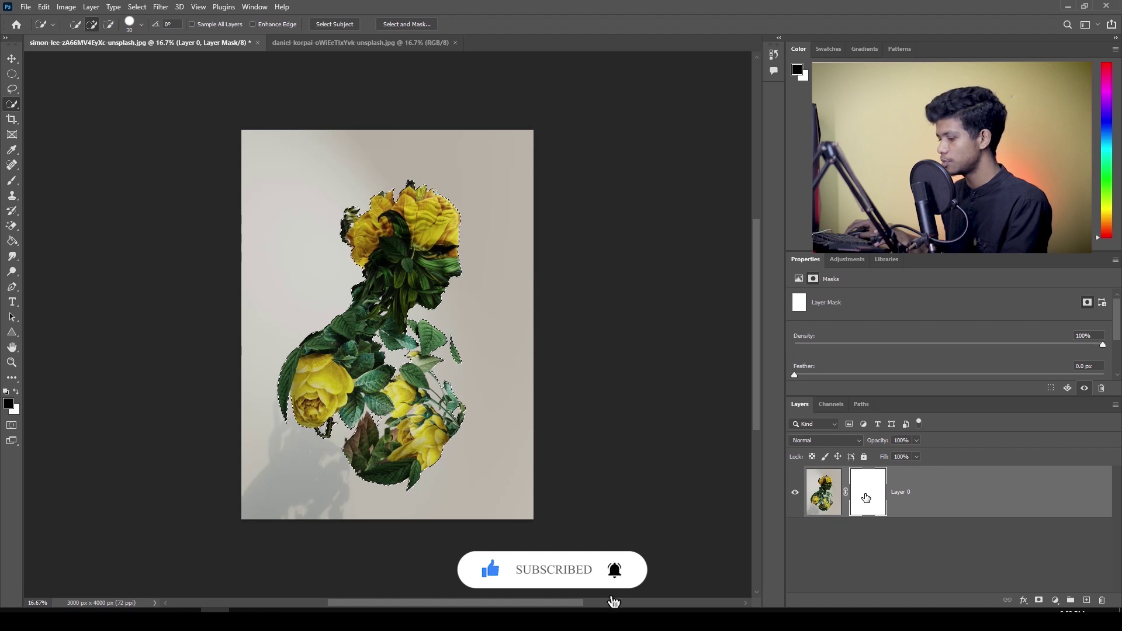
# Invert Layer 0's mask, deselect, then invert again so only the flower figure shows
pyautogui.click(867, 496)
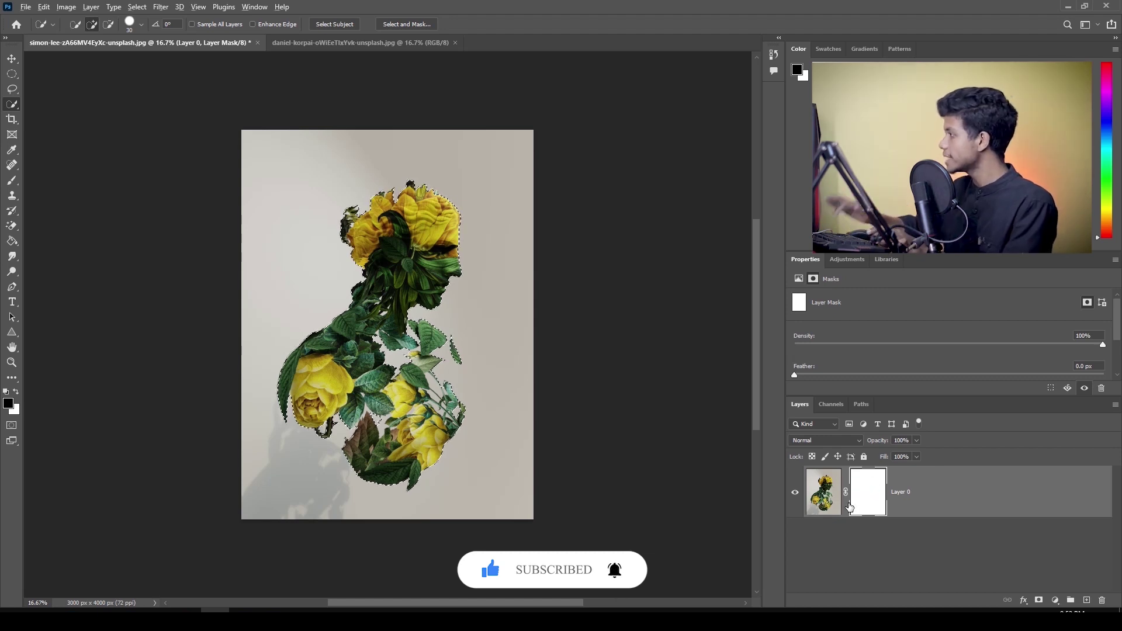
pyautogui.hotkey('ctrl', 'i')
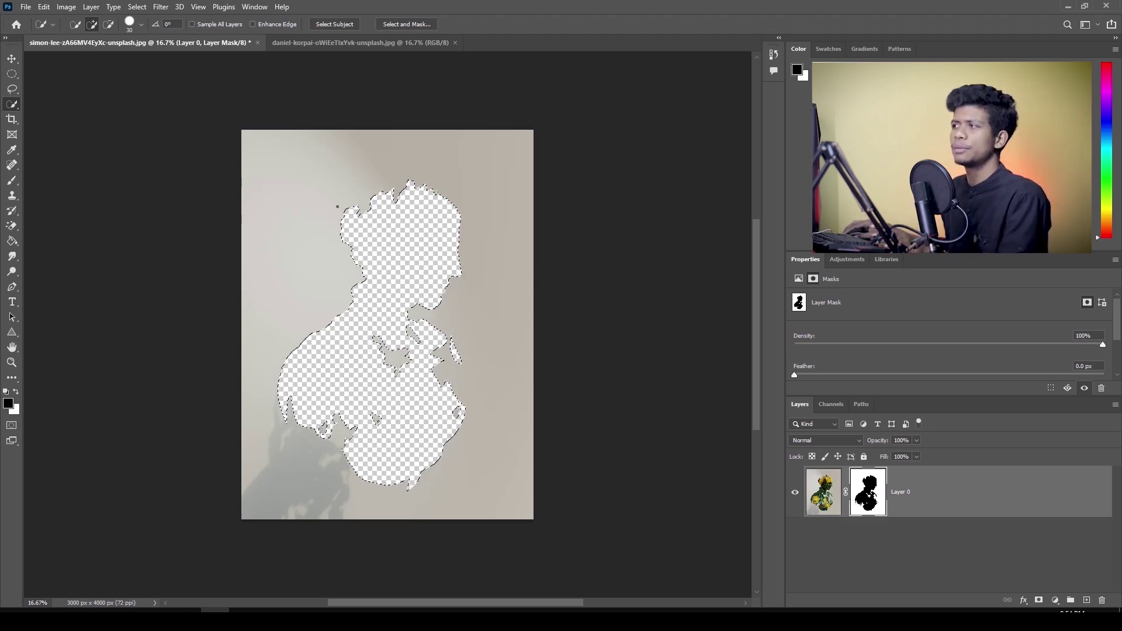
pyautogui.hotkey('ctrl', 'd')
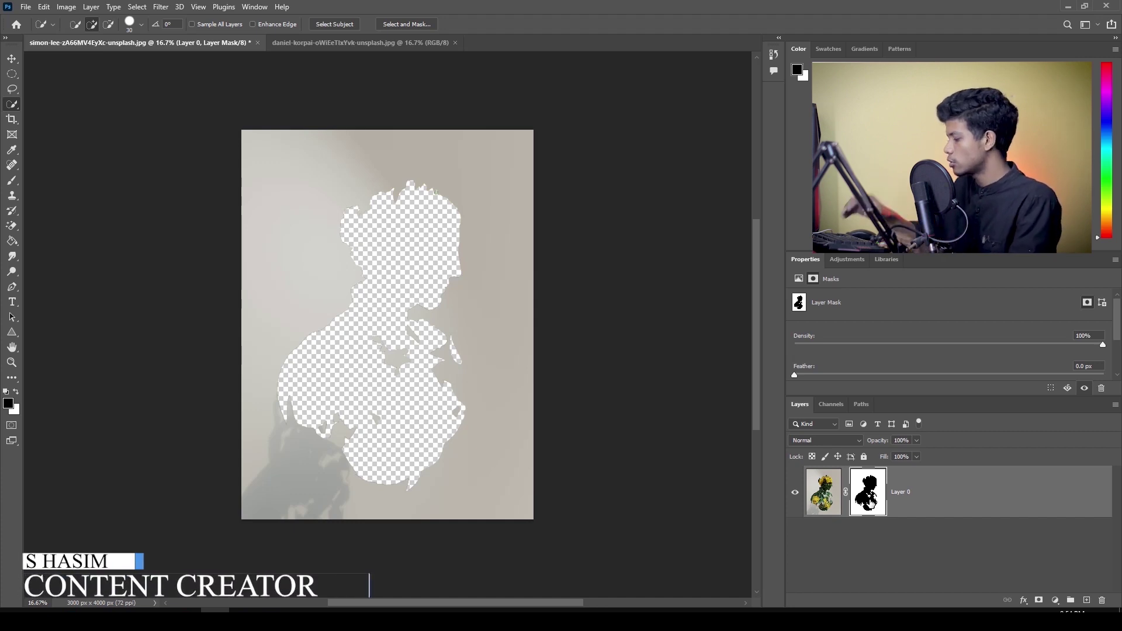
pyautogui.hotkey('ctrl', 'i')
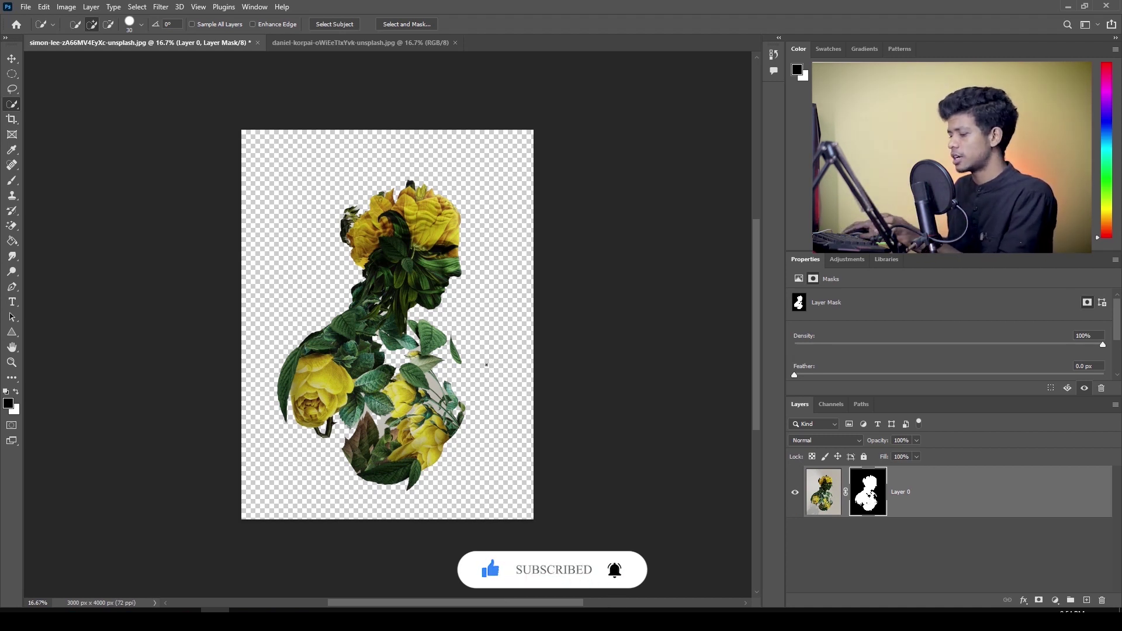
pyautogui.scroll(4, 444, 382)
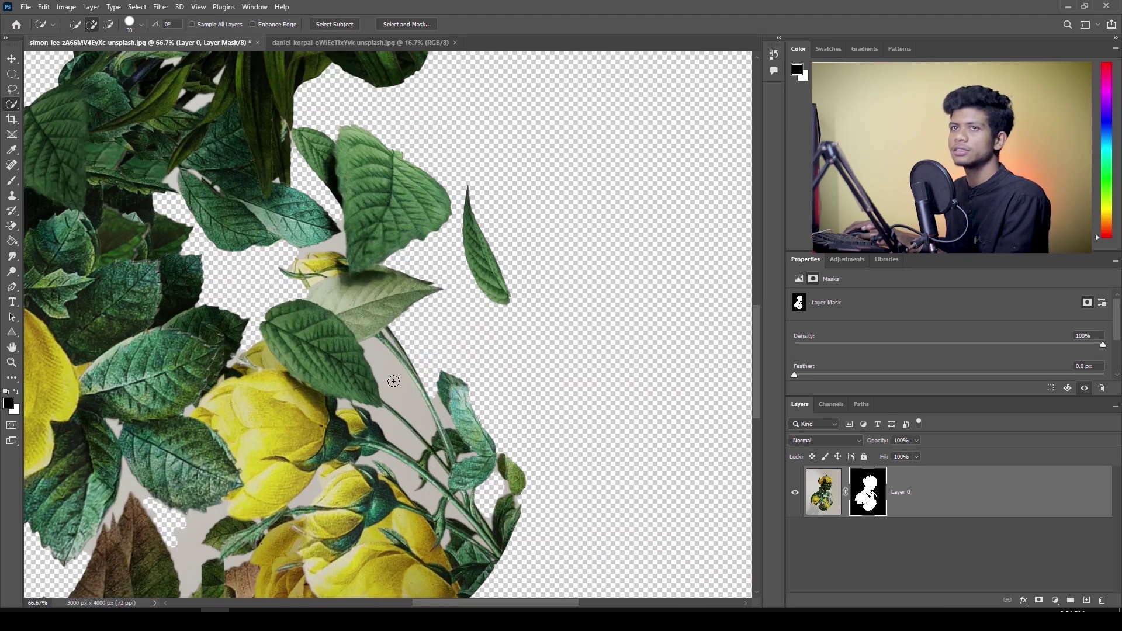
# Target the mask, fill it with white foreground, and Quick-Select the grey gap between leaves
pyautogui.click(822, 494)
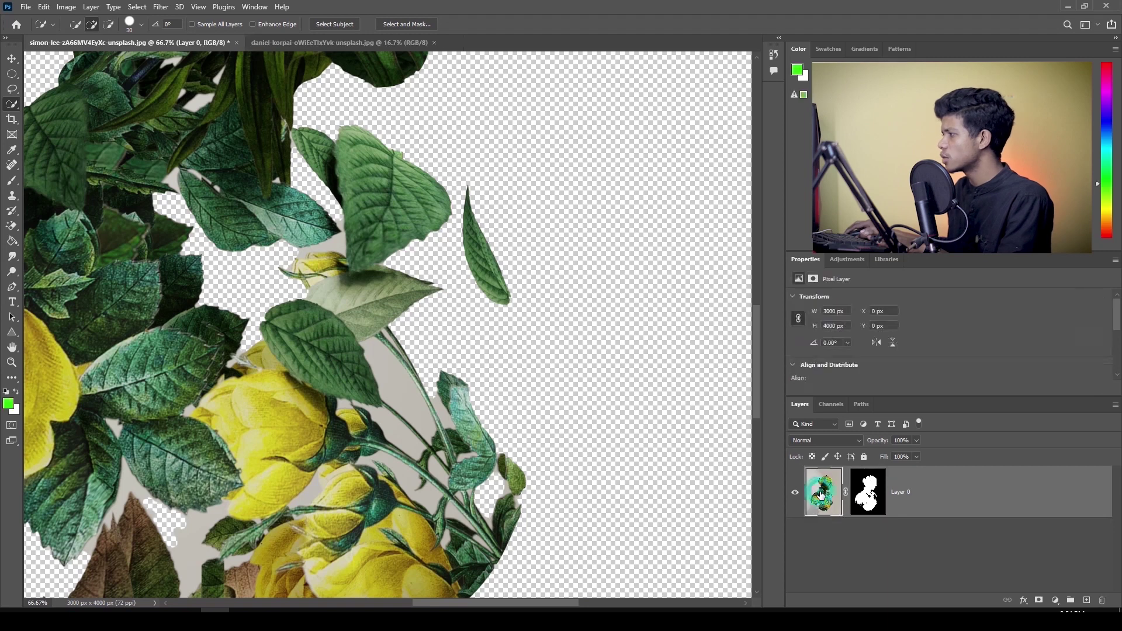
pyautogui.click(870, 493)
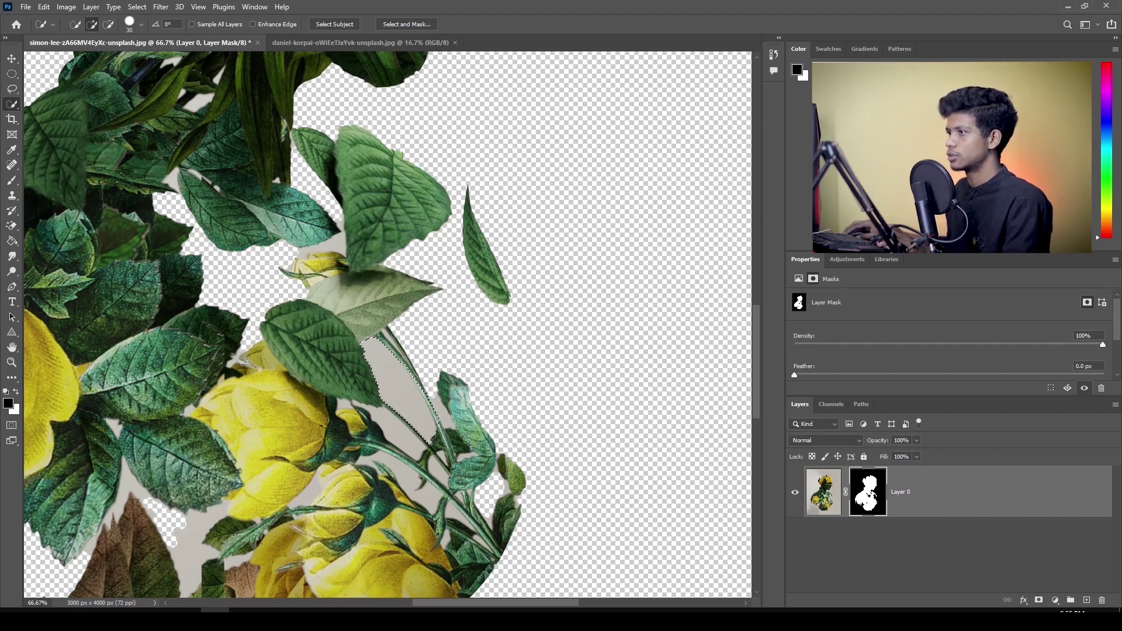
pyautogui.click(15, 394)
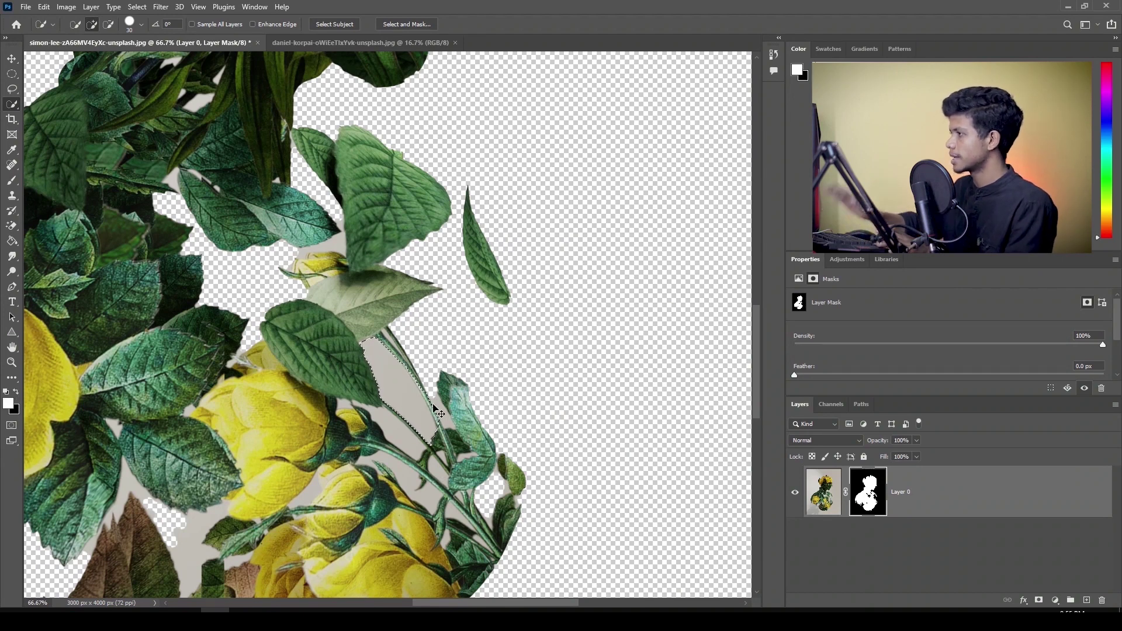
pyautogui.press('Delete')
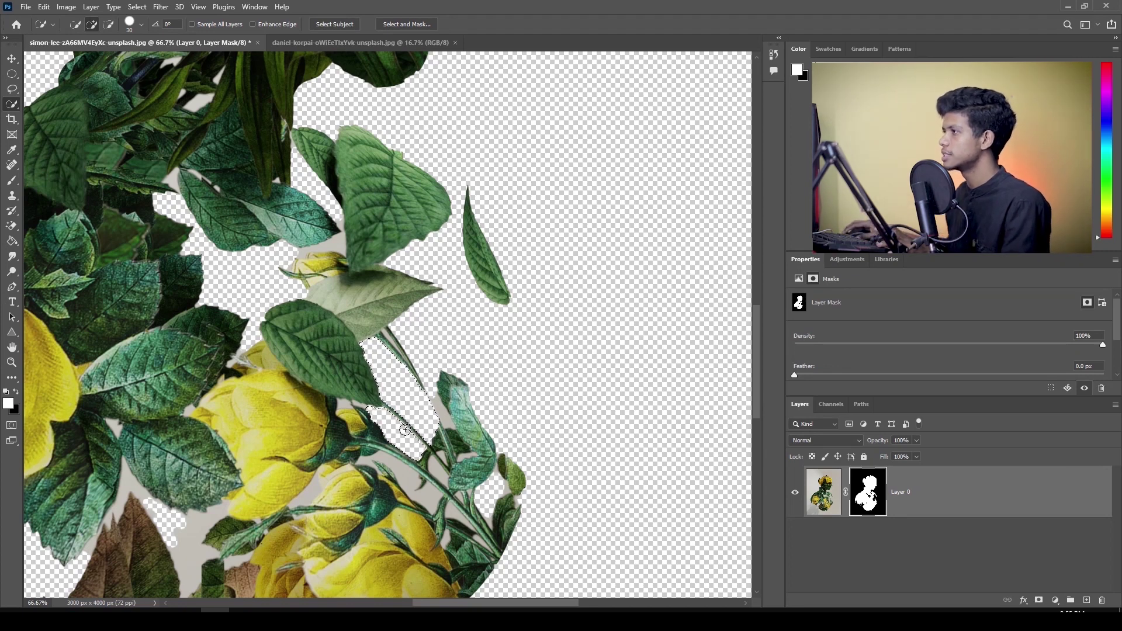
pyautogui.moveTo(337, 245)
pyautogui.mouseDown()
pyautogui.moveTo(307, 233)
pyautogui.moveTo(319, 233)
pyautogui.mouseUp()
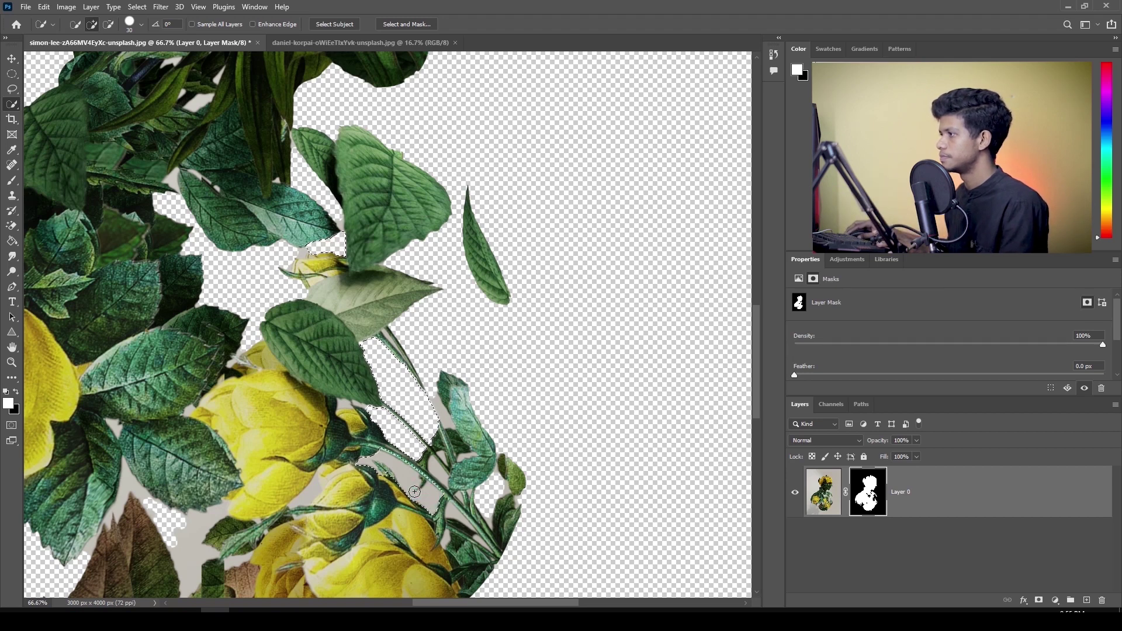
pyautogui.rightClick(12, 104)
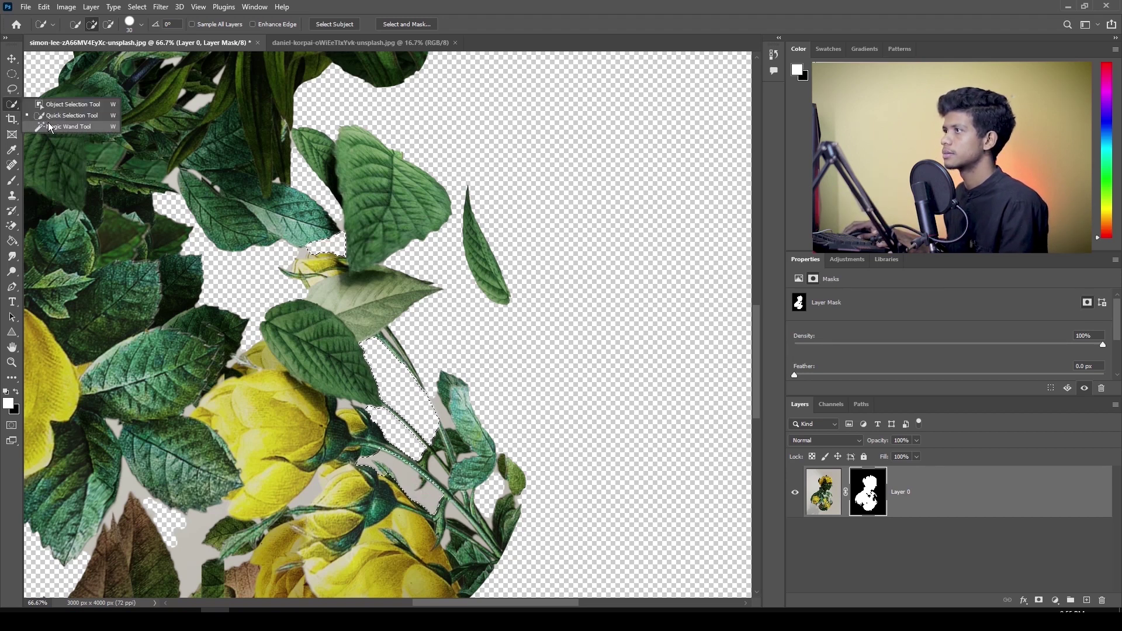
# Magic Wand-select the grey patches near the stems and hide them on the mask
pyautogui.click(69, 126)
pyautogui.click(442, 481)
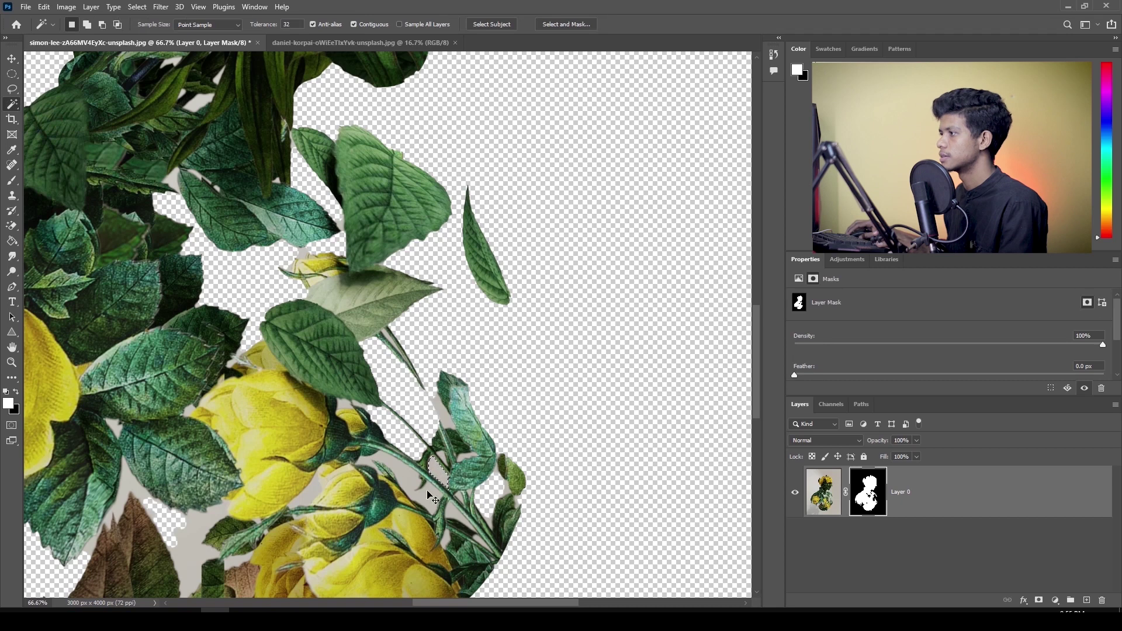
pyautogui.press('alt')
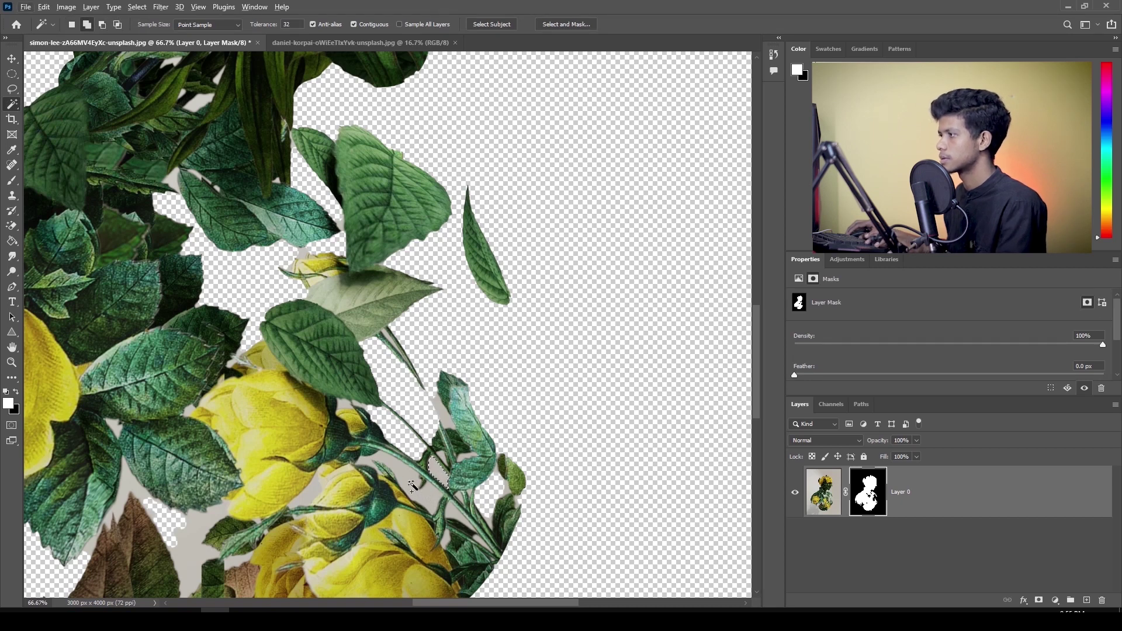
pyautogui.keyDown('shift'); pyautogui.click(416, 488); pyautogui.keyUp('shift')
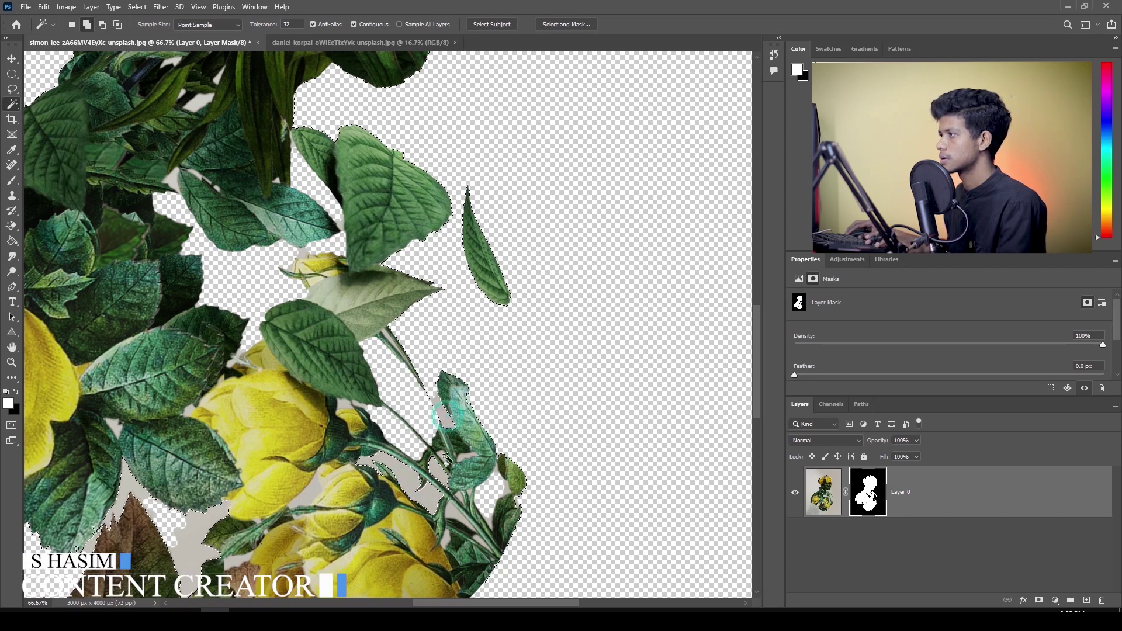
pyautogui.keyDown('shift'); pyautogui.click(242, 511); pyautogui.keyUp('shift')
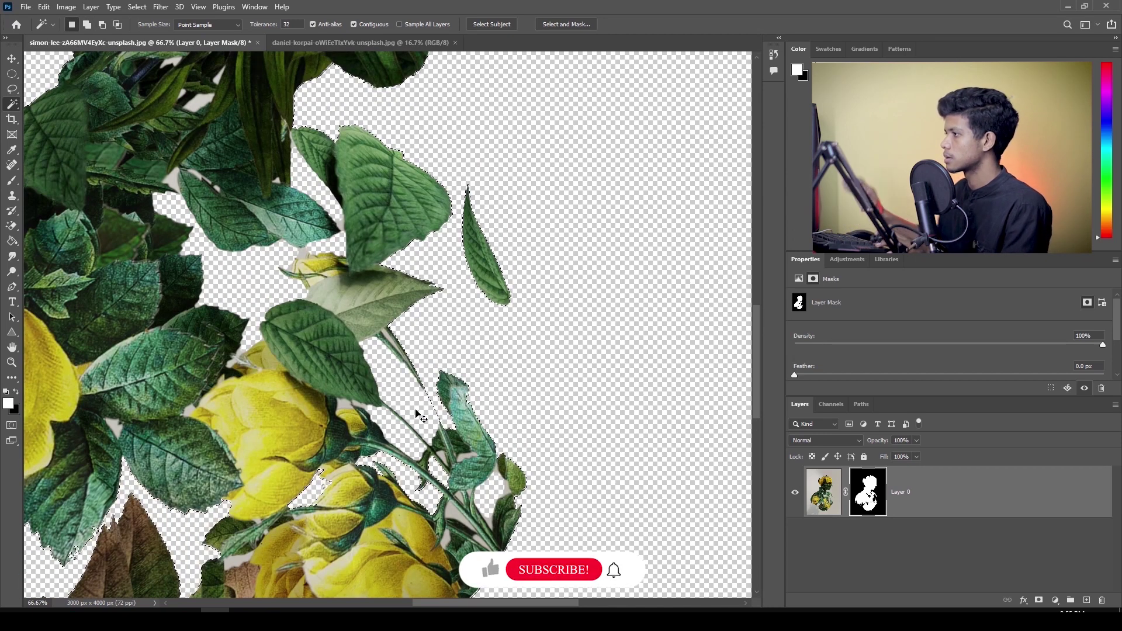
pyautogui.press('Delete')
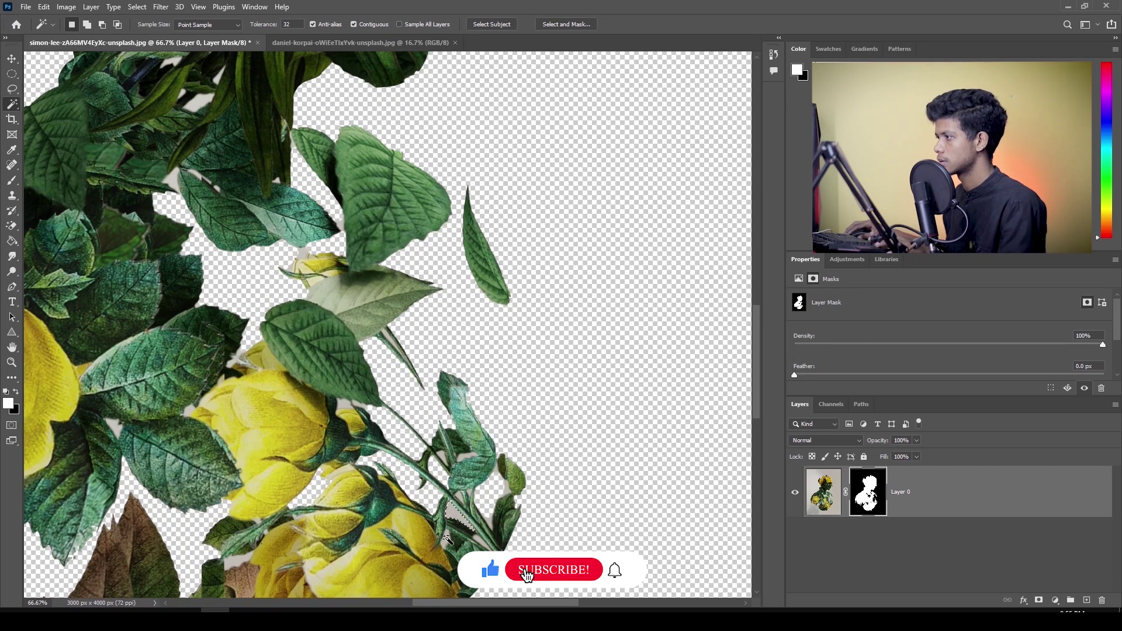
# Try selecting another patch near the stems, undo it, zoom out, and choose the Move tool
pyautogui.keyDown('shift'); pyautogui.click(488, 522); pyautogui.keyUp('shift')
pyautogui.hotkey('ctrl', 'z')
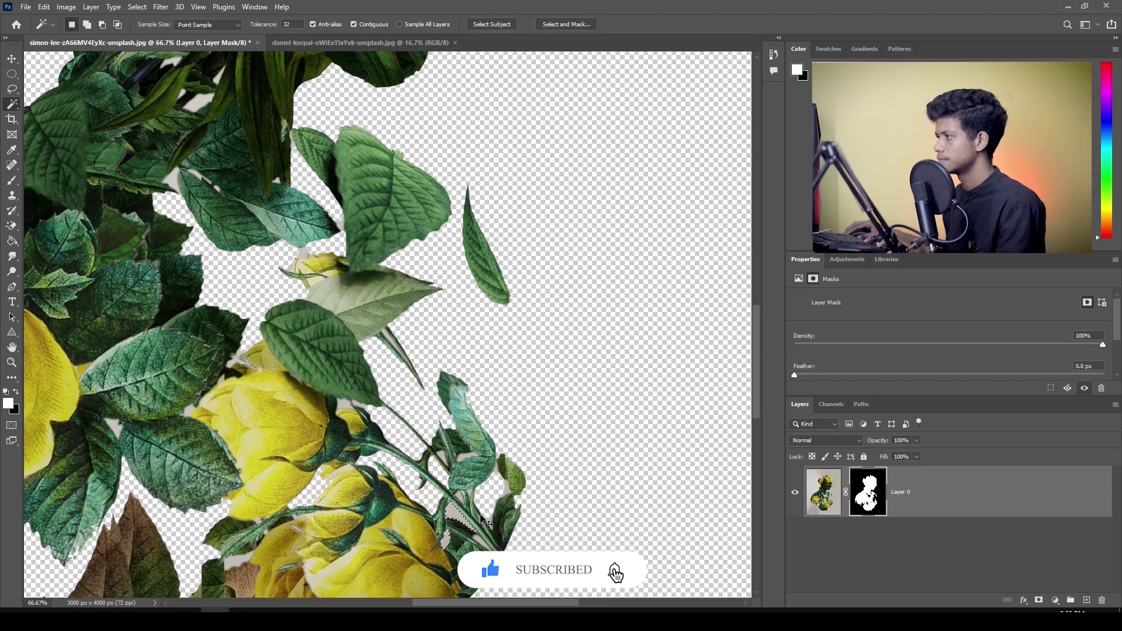
pyautogui.scroll(-3, 512, 504)
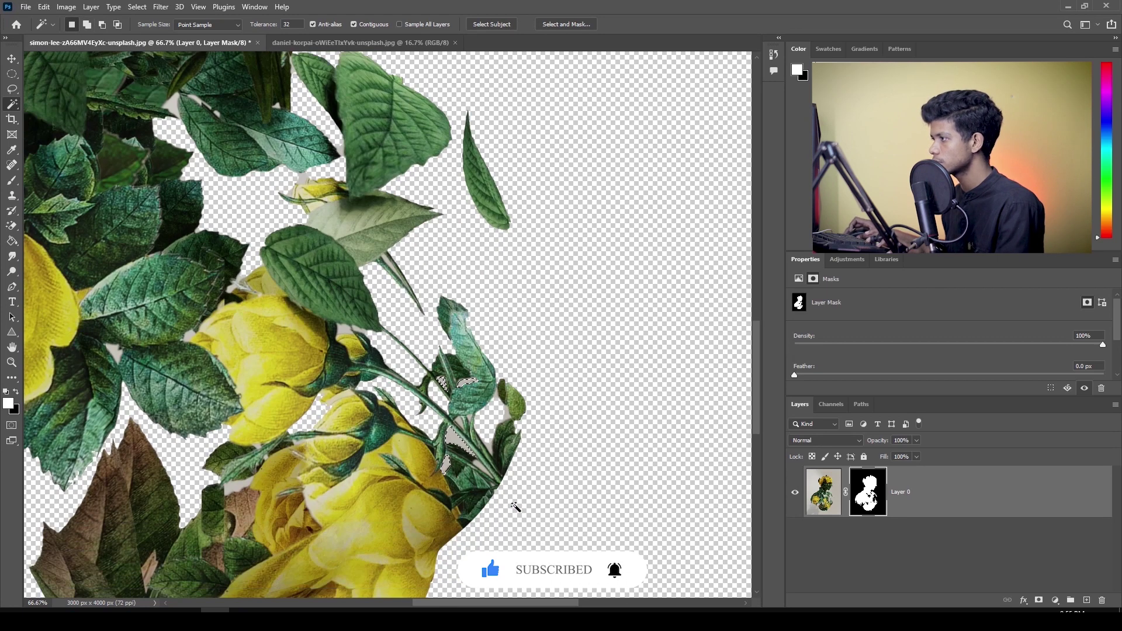
pyautogui.scroll(-2, 512, 504)
pyautogui.scroll(-4, 332, 422)
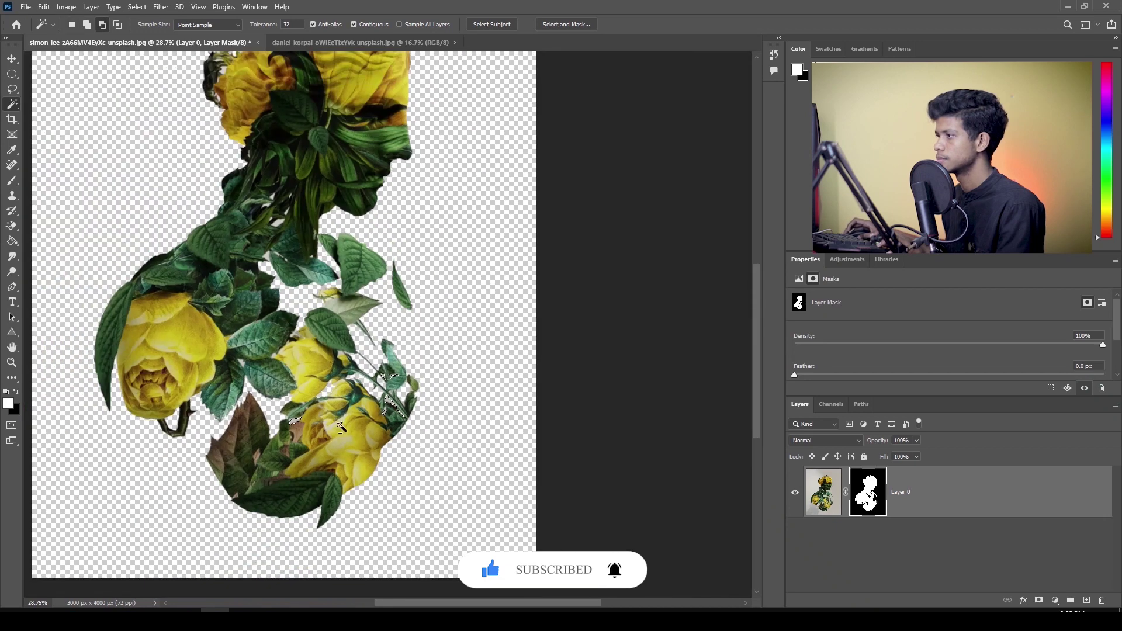
pyautogui.scroll(-3, 332, 423)
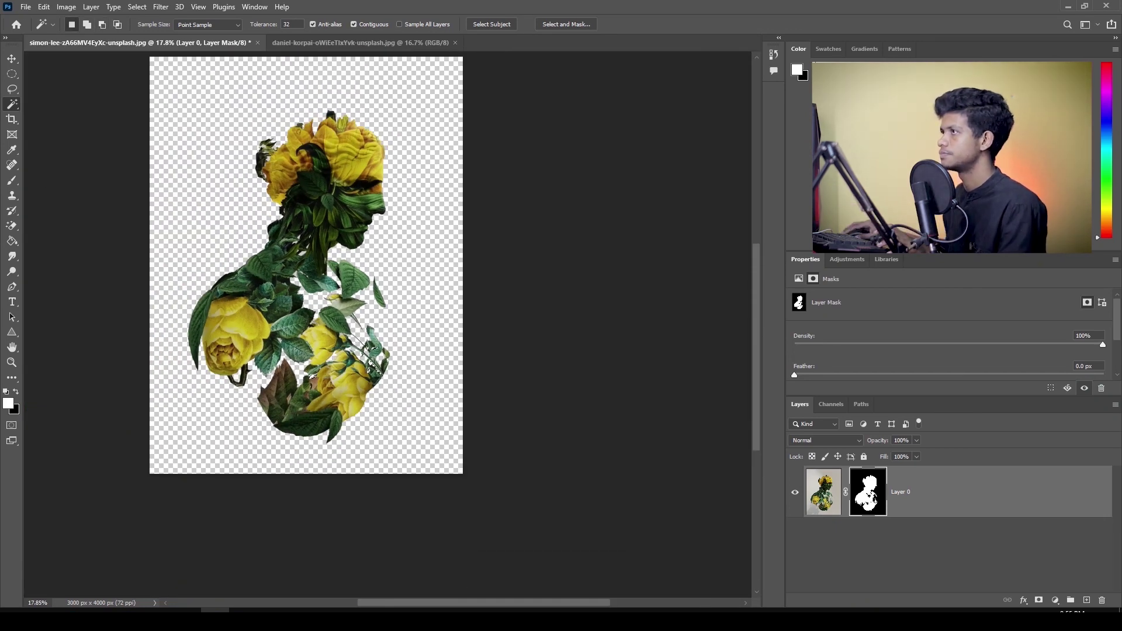
pyautogui.press('m')
pyautogui.scroll(-2, 342, 353)
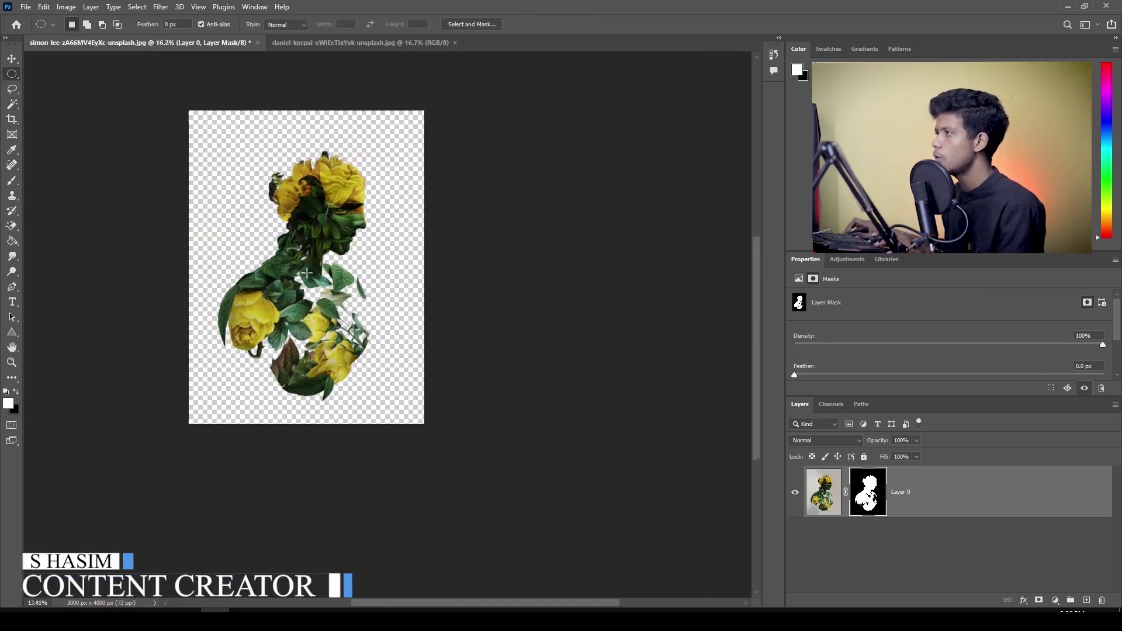
pyautogui.scroll(2, 297, 262)
pyautogui.scroll(-1, 358, 198)
pyautogui.scroll(1, 363, 189)
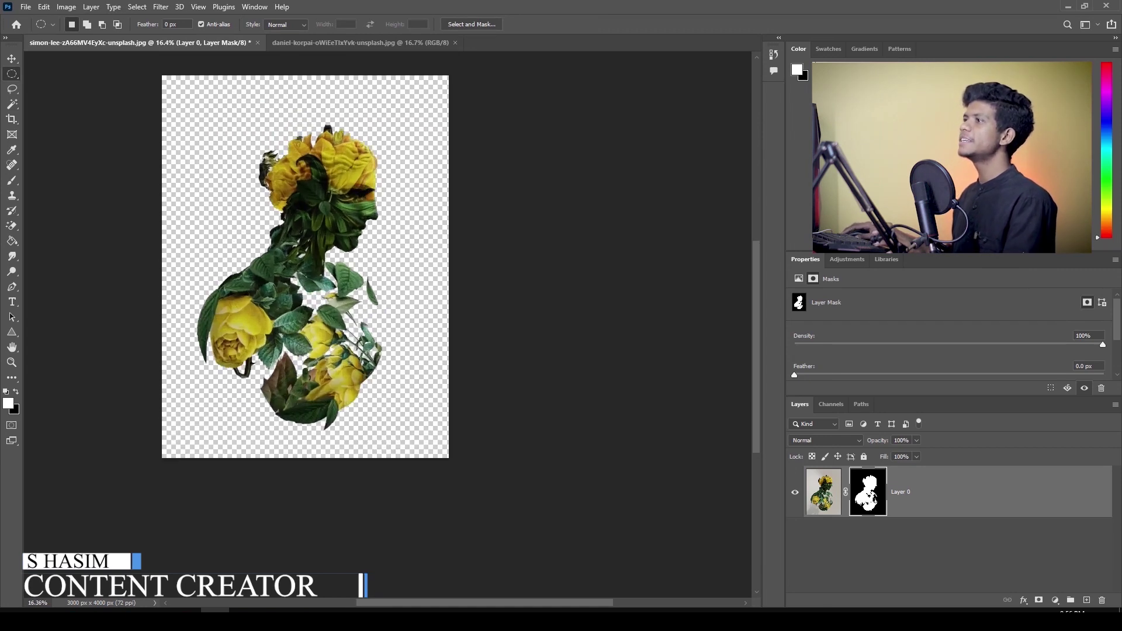
pyautogui.press('v')
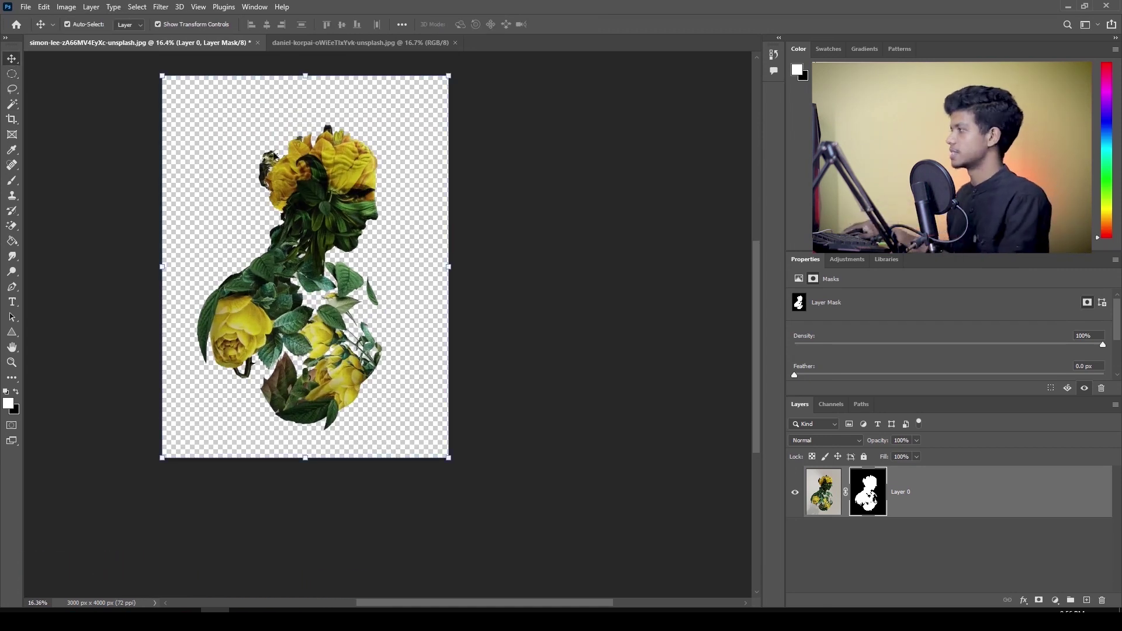
# Create a new layer and place it below Layer 0
pyautogui.click(1087, 600)
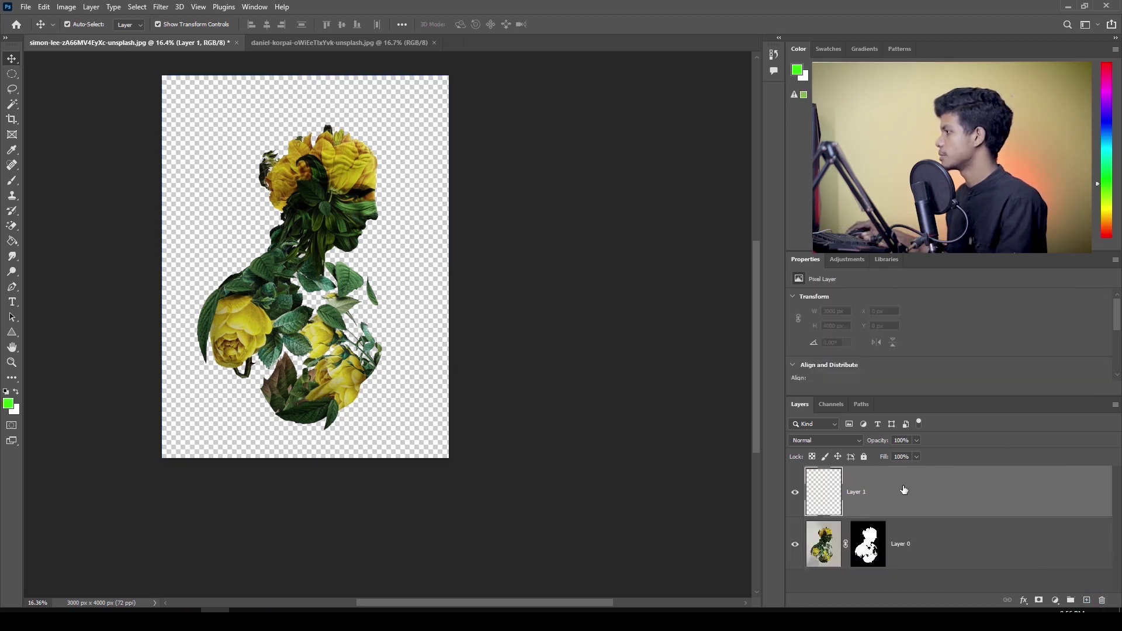
pyautogui.moveTo(900, 492); pyautogui.dragTo(900, 547)
pyautogui.scroll(-1, 298, 339)
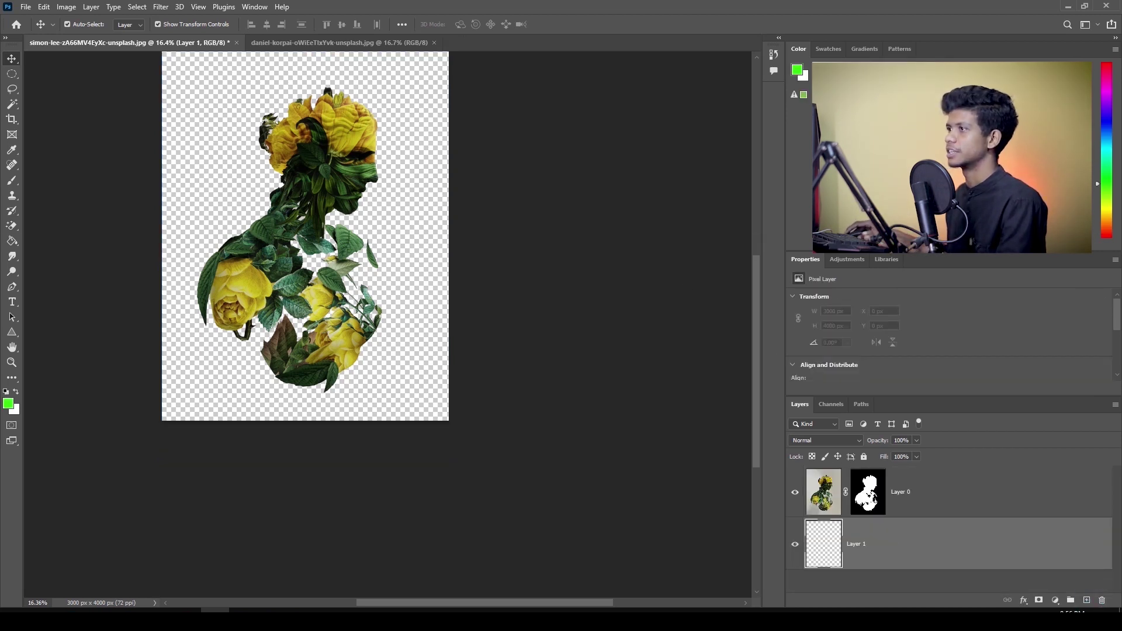
# Choose the Gradient Tool with the Foreground to Background preset
pyautogui.click(12, 227)
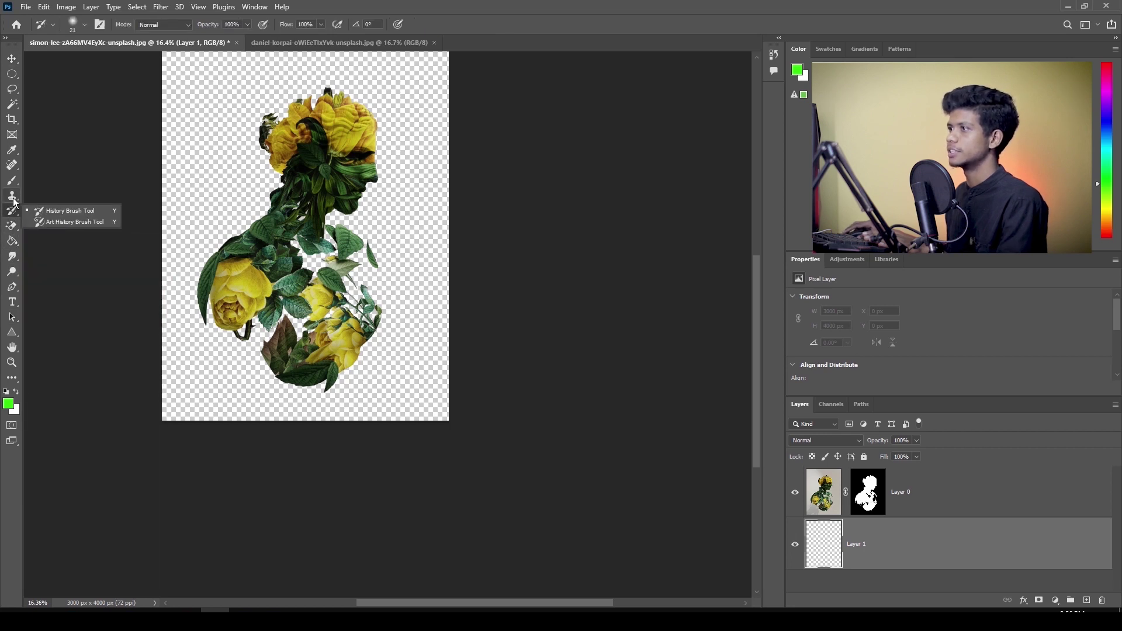
pyautogui.click(12, 241)
pyautogui.click(56, 244)
pyautogui.click(91, 24)
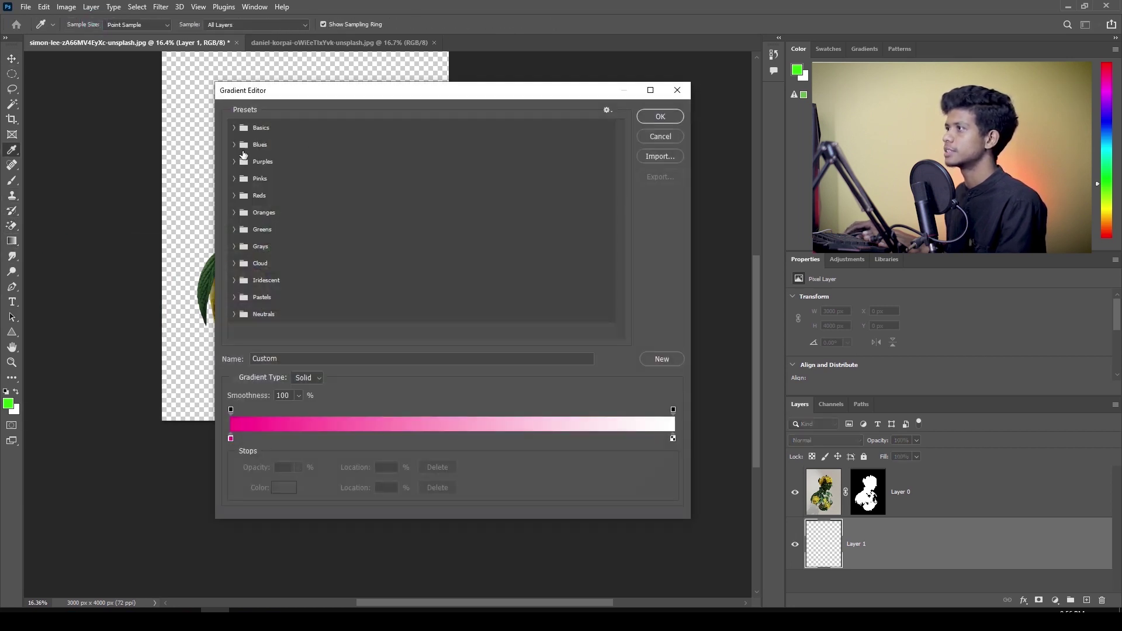
pyautogui.click(234, 144)
pyautogui.click(234, 128)
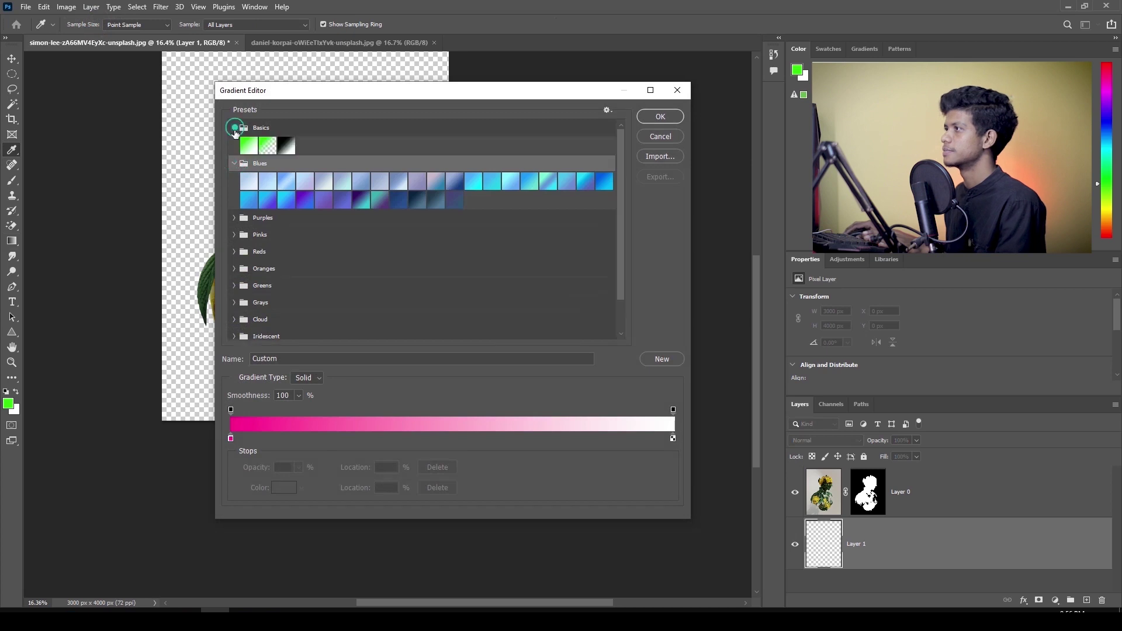
pyautogui.click(256, 149)
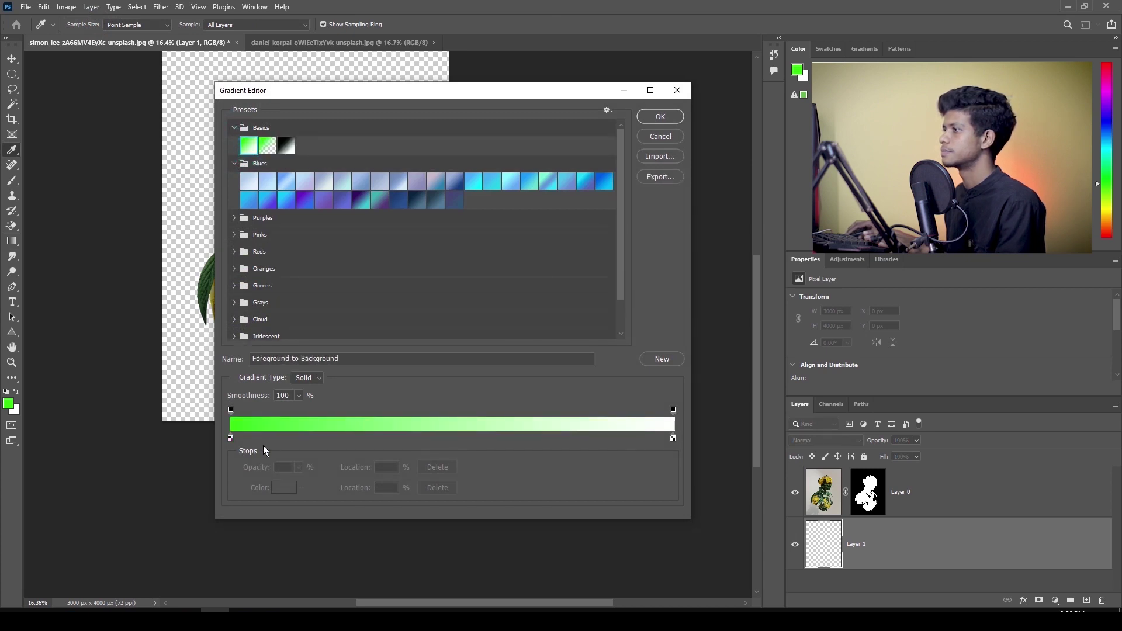
# Change the gradient's starting colour stop to teal and accept the edited gradient
pyautogui.click(230, 437)
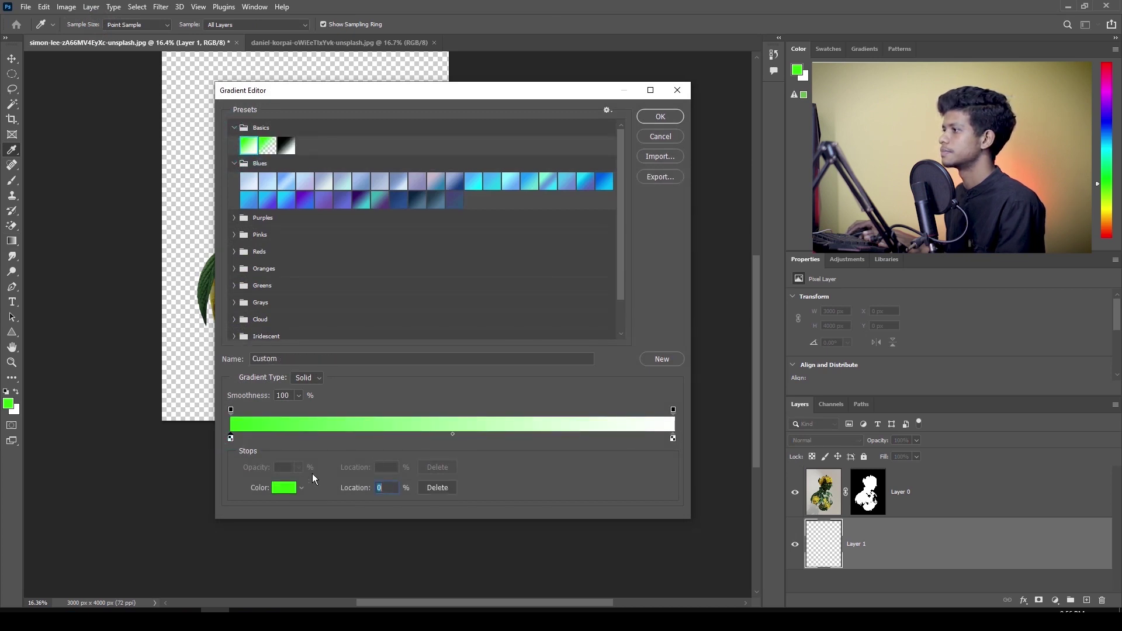
pyautogui.click(284, 487)
pyautogui.moveTo(511, 246)
pyautogui.mouseDown()
pyautogui.moveTo(405, 217)
pyautogui.moveTo(450, 219)
pyautogui.mouseUp()
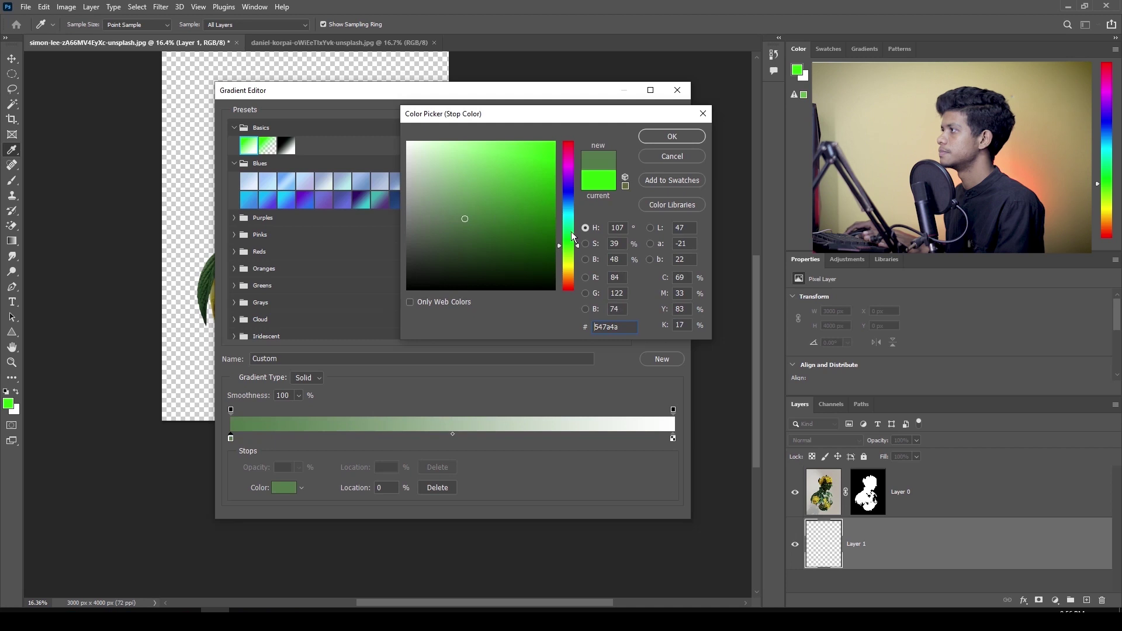
pyautogui.moveTo(573, 236); pyautogui.dragTo(573, 223)
pyautogui.click(681, 137)
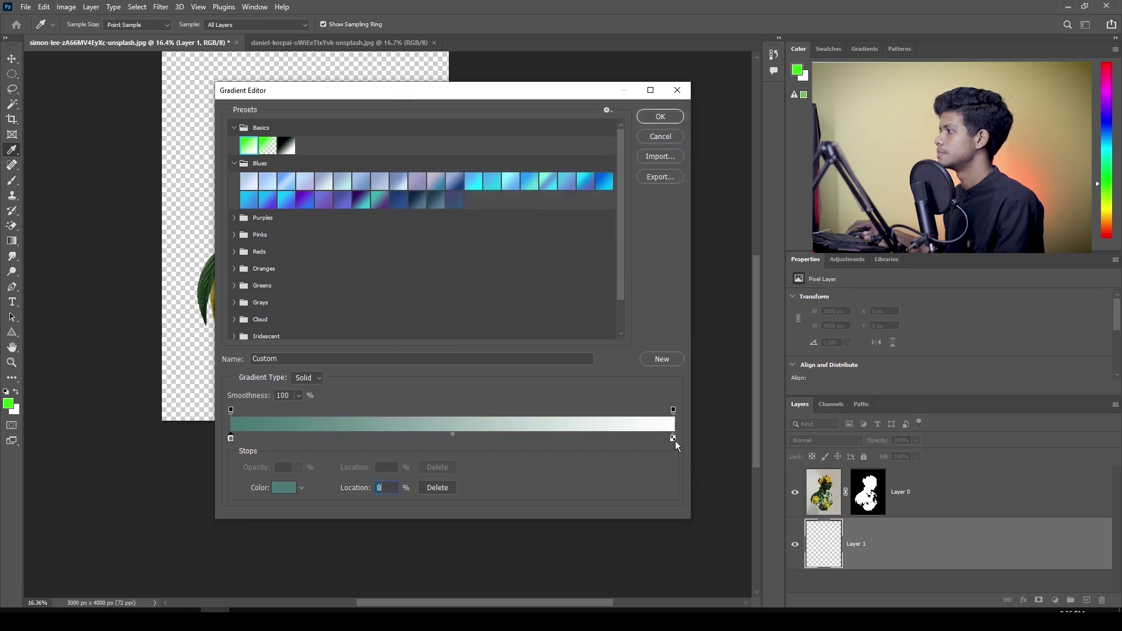
pyautogui.click(660, 116)
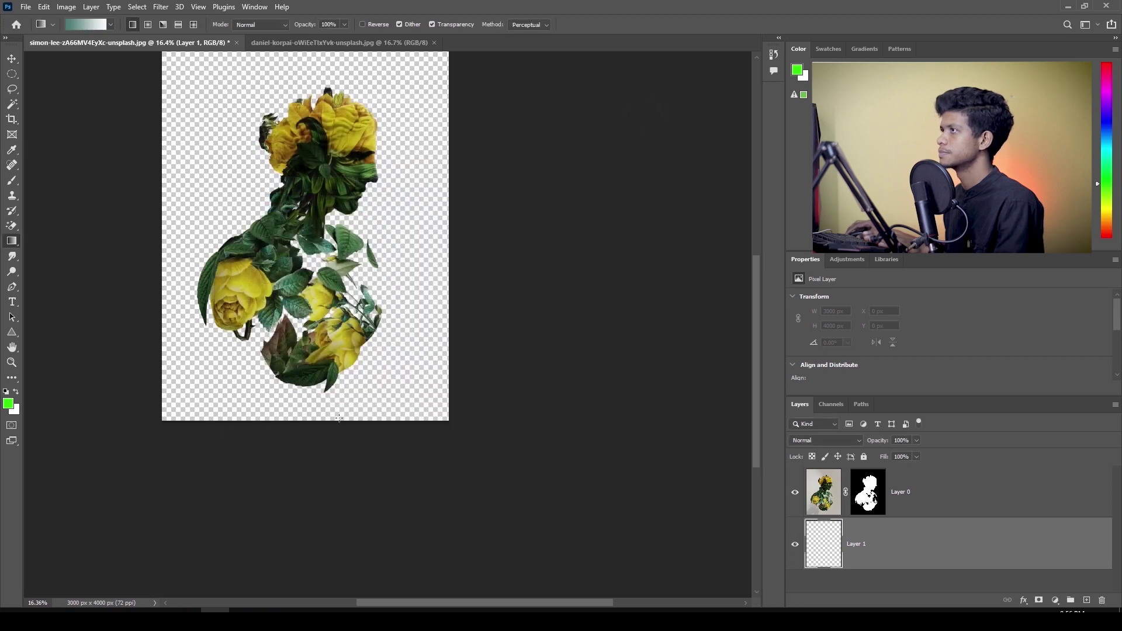
# Drag a linear teal-to-white gradient across the new layer
pyautogui.click(134, 26)
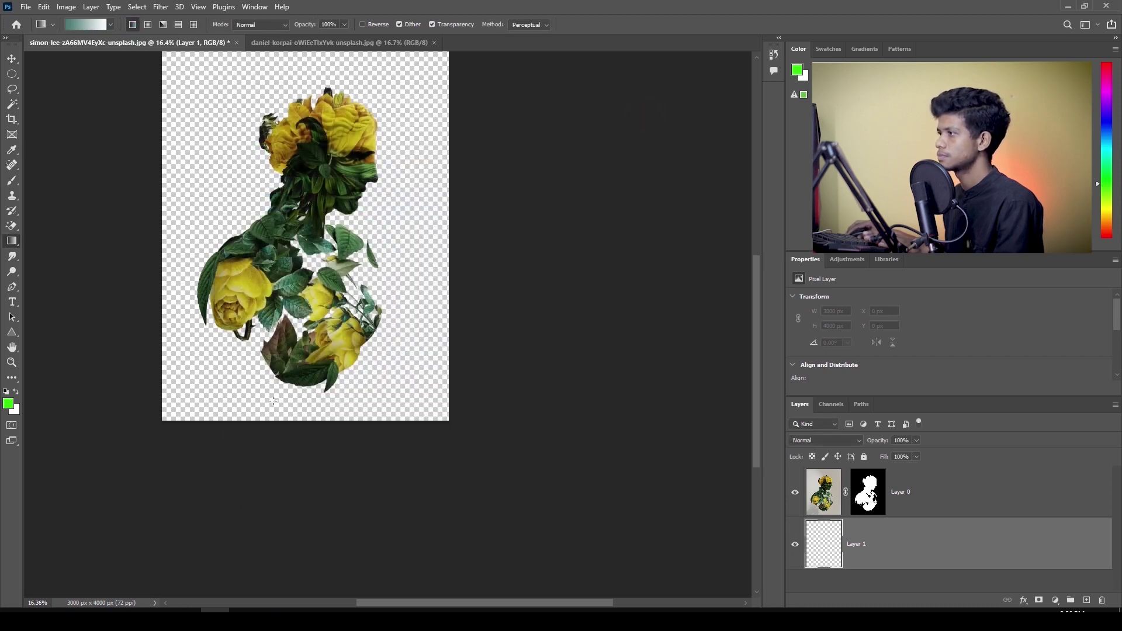
pyautogui.moveTo(273, 401); pyautogui.dragTo(275, 331)
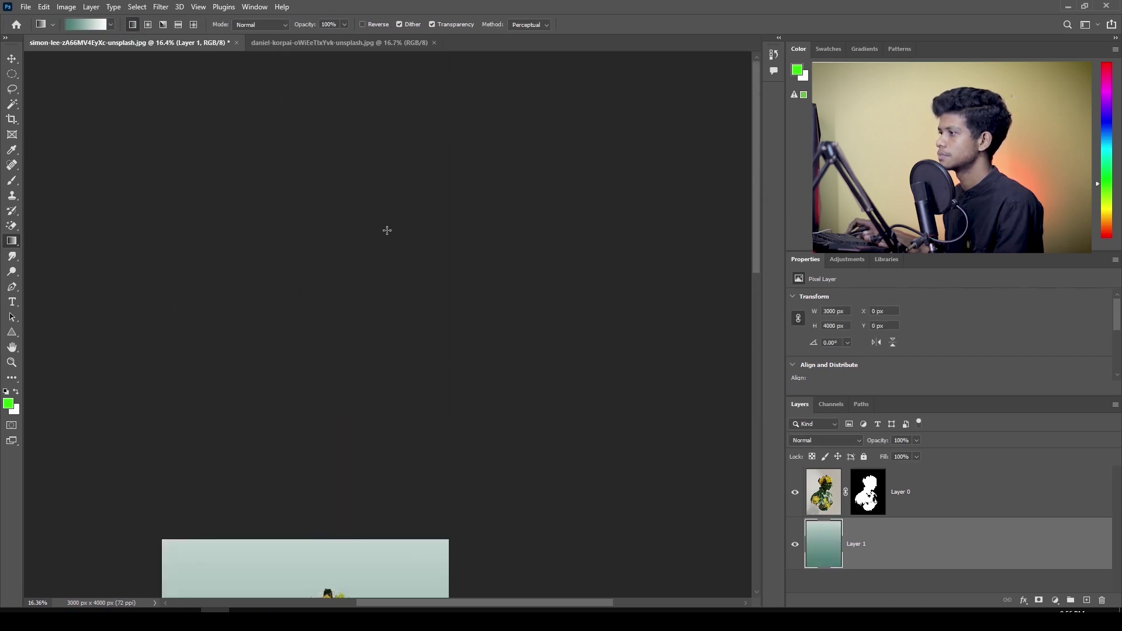
pyautogui.scroll(-5, 387, 230)
pyautogui.scroll(-4, 390, 249)
pyautogui.scroll(-3, 392, 249)
pyautogui.scroll(-2, 393, 249)
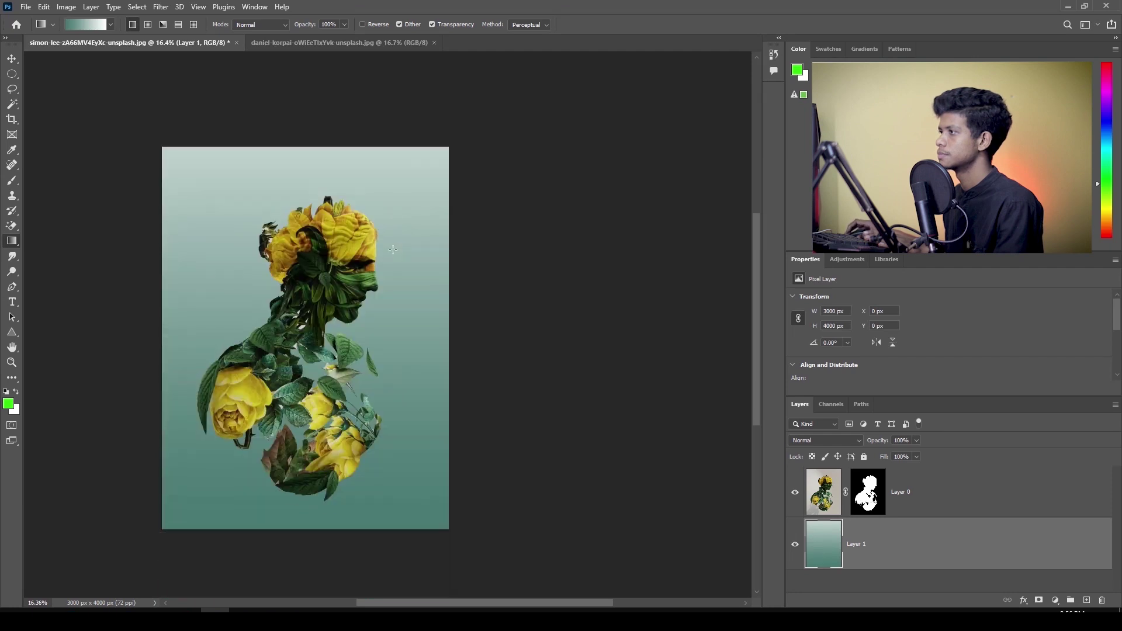
# Nudge the flower figure up and toggle layer visibility to compare it with the gradient
pyautogui.press('v')
pyautogui.click(556, 158)
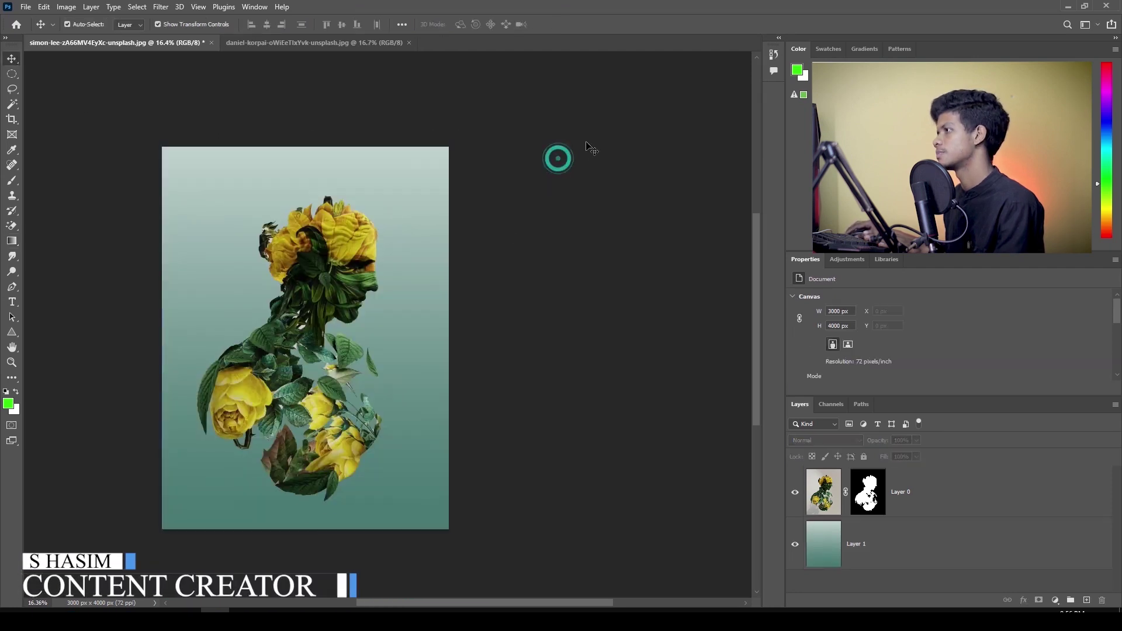
pyautogui.moveTo(336, 282); pyautogui.dragTo(329, 269)
pyautogui.click(634, 294)
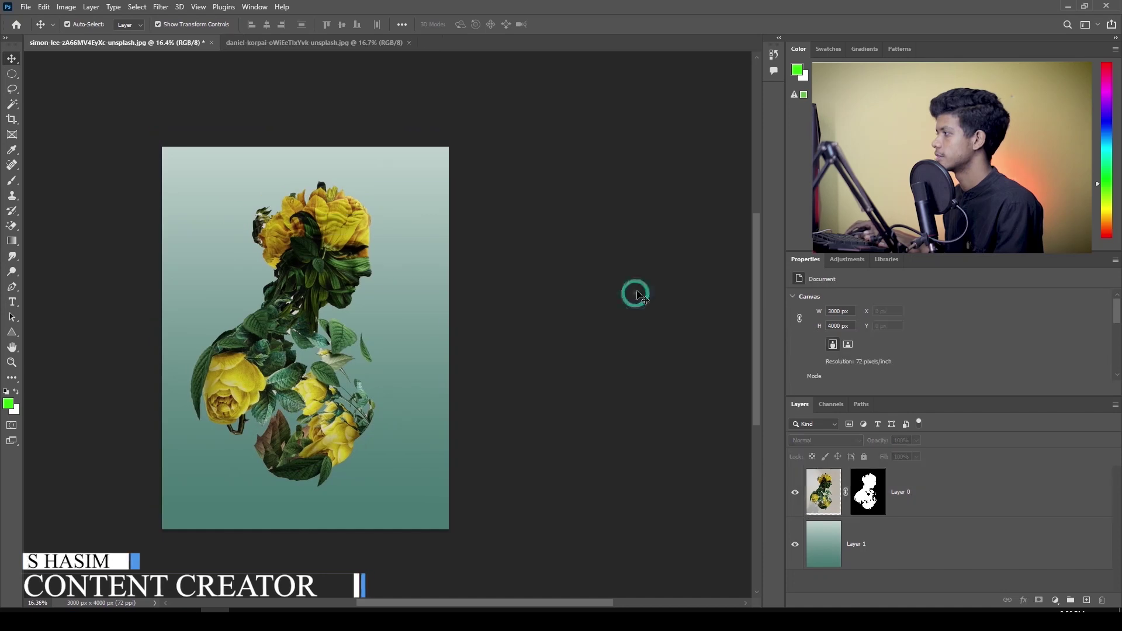
pyautogui.click(796, 550)
pyautogui.click(824, 491)
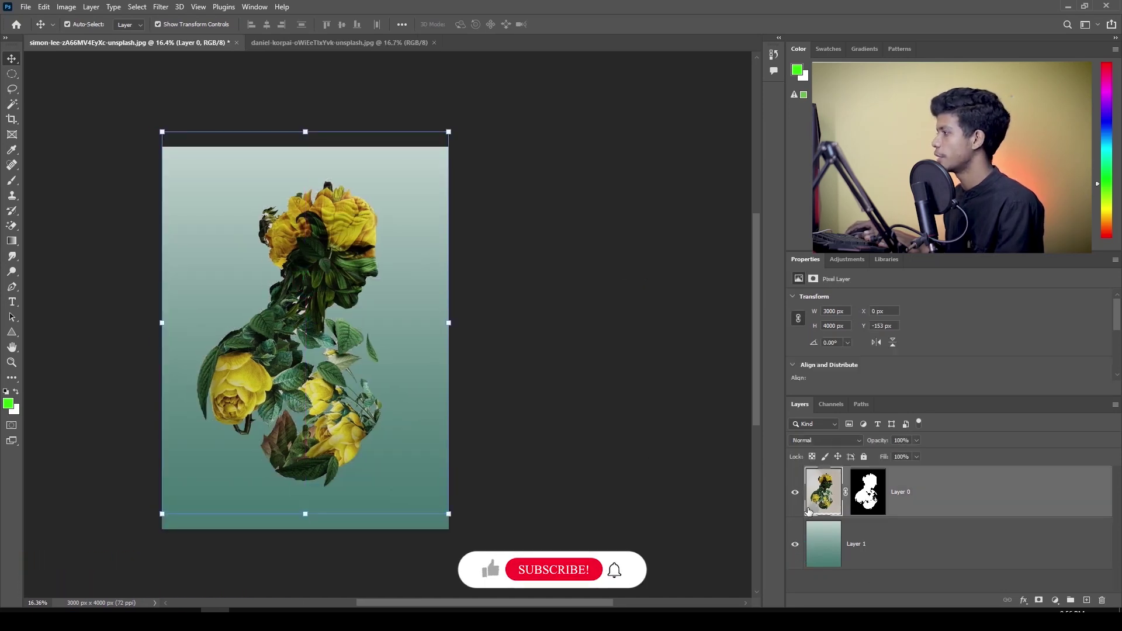
pyautogui.click(795, 492)
pyautogui.click(796, 491)
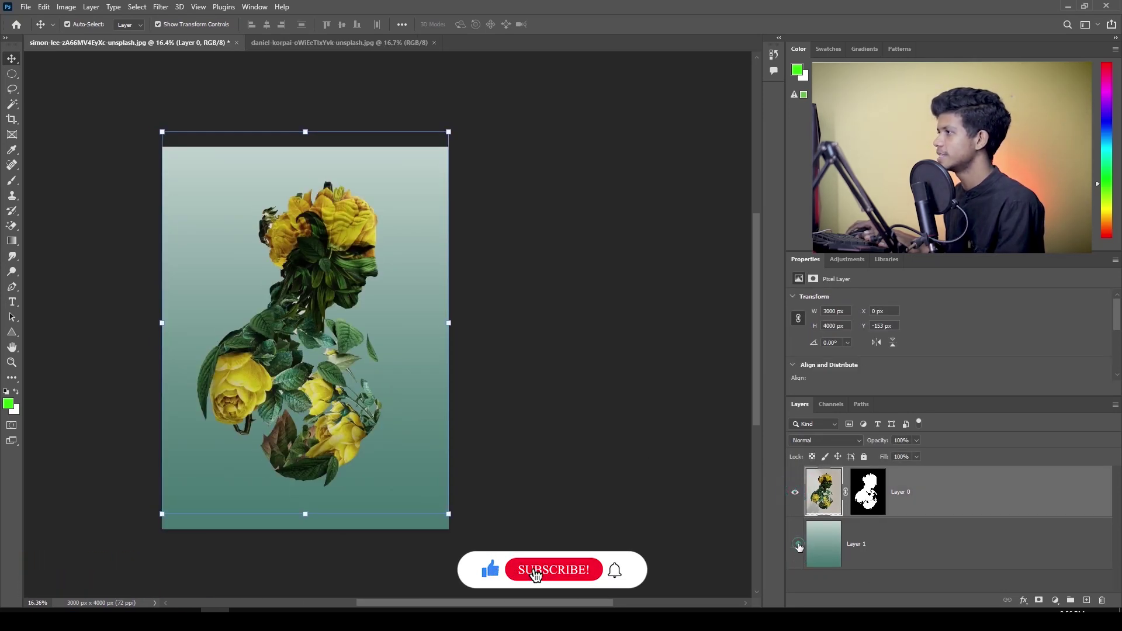
pyautogui.click(796, 545)
pyautogui.click(796, 545)
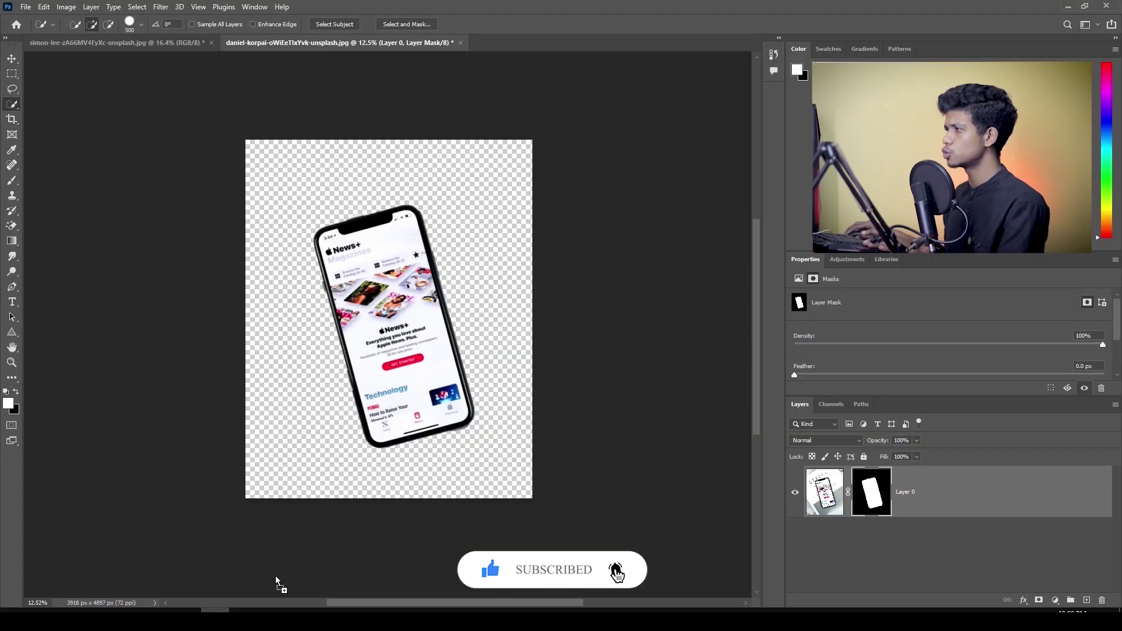
# Open the woman-in-cap photo as a new document, keeping Quick Selection active
pyautogui.moveTo(276, 582)
pyautogui.mouseDown()
pyautogui.moveTo(383, 125)
pyautogui.moveTo(519, 92)
pyautogui.moveTo(518, 51)
pyautogui.mouseUp()
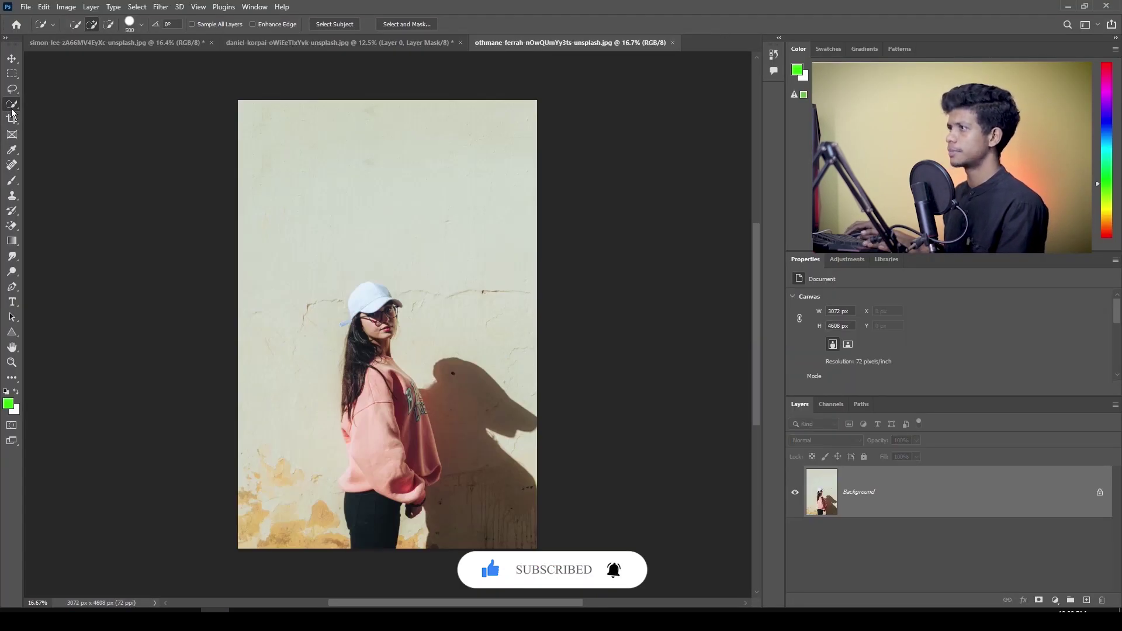
pyautogui.rightClick(13, 108)
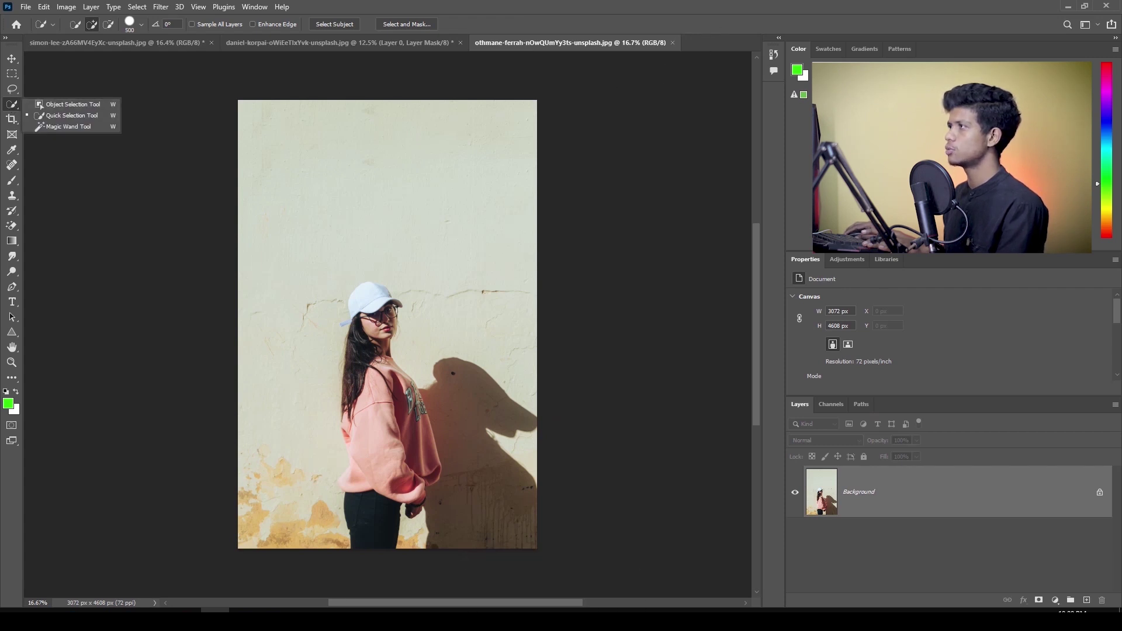
pyautogui.click(65, 116)
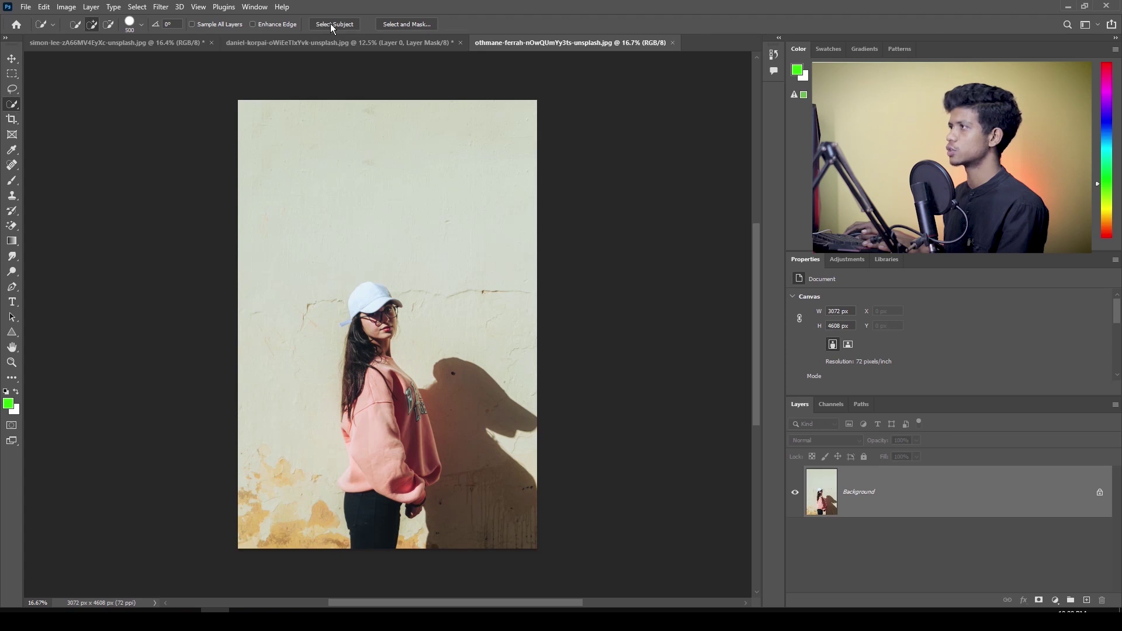
pyautogui.click(332, 24)
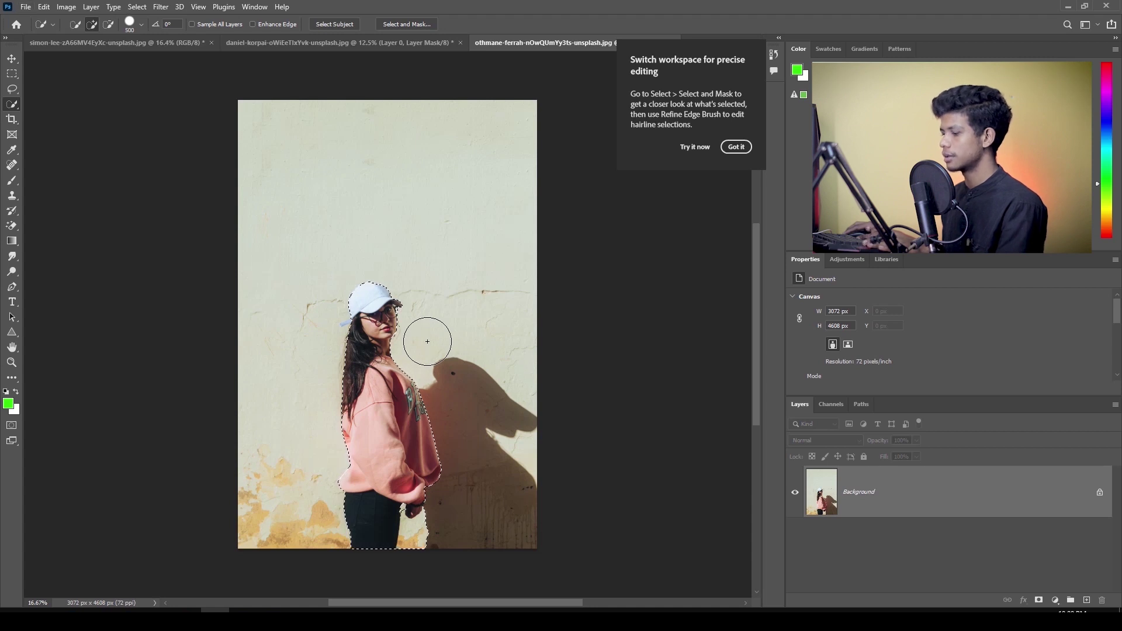
pyautogui.click(736, 147)
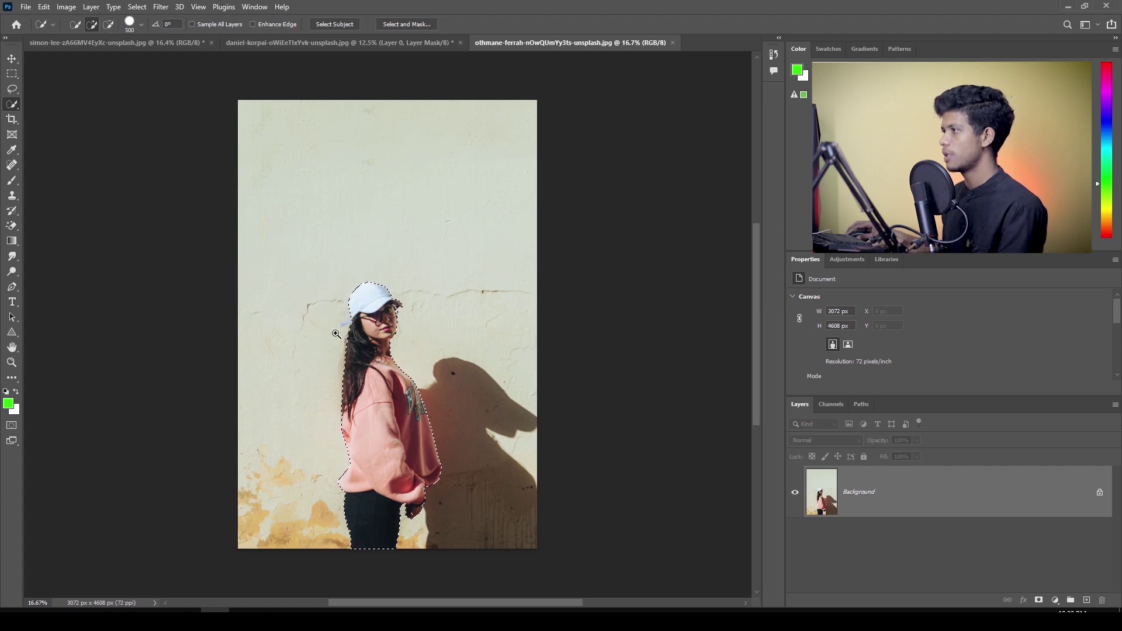
pyautogui.scroll(1, 336, 334)
pyautogui.scroll(2, 336, 334)
pyautogui.scroll(2, 336, 334)
pyautogui.scroll(1, 519, 279)
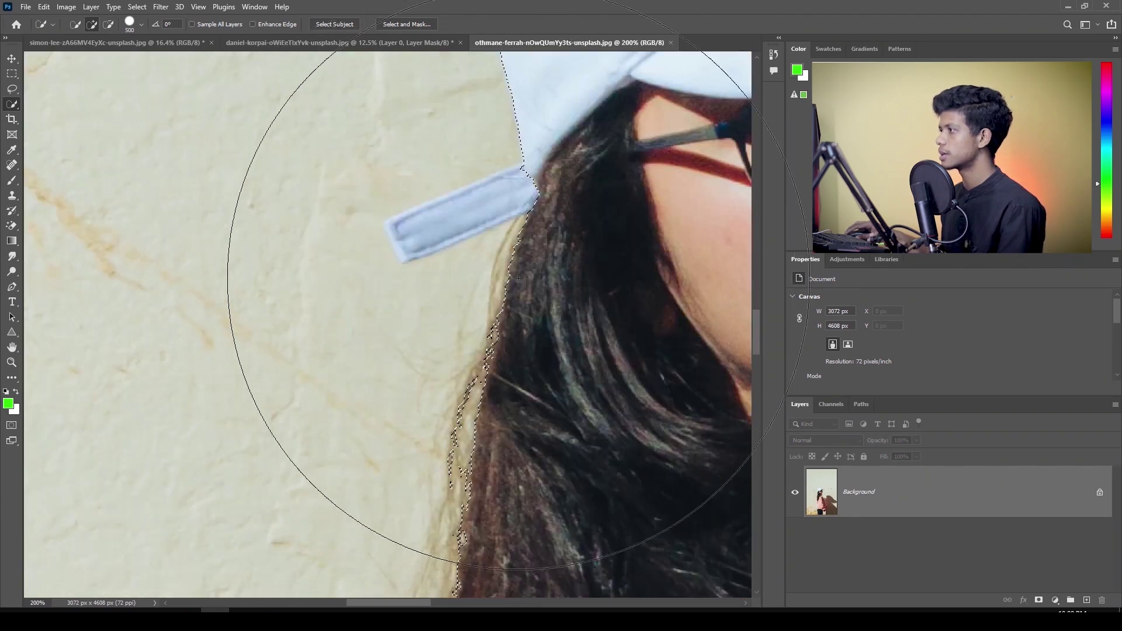
pyautogui.press('[')
pyautogui.press('[')
pyautogui.press('[')
pyautogui.press('[')
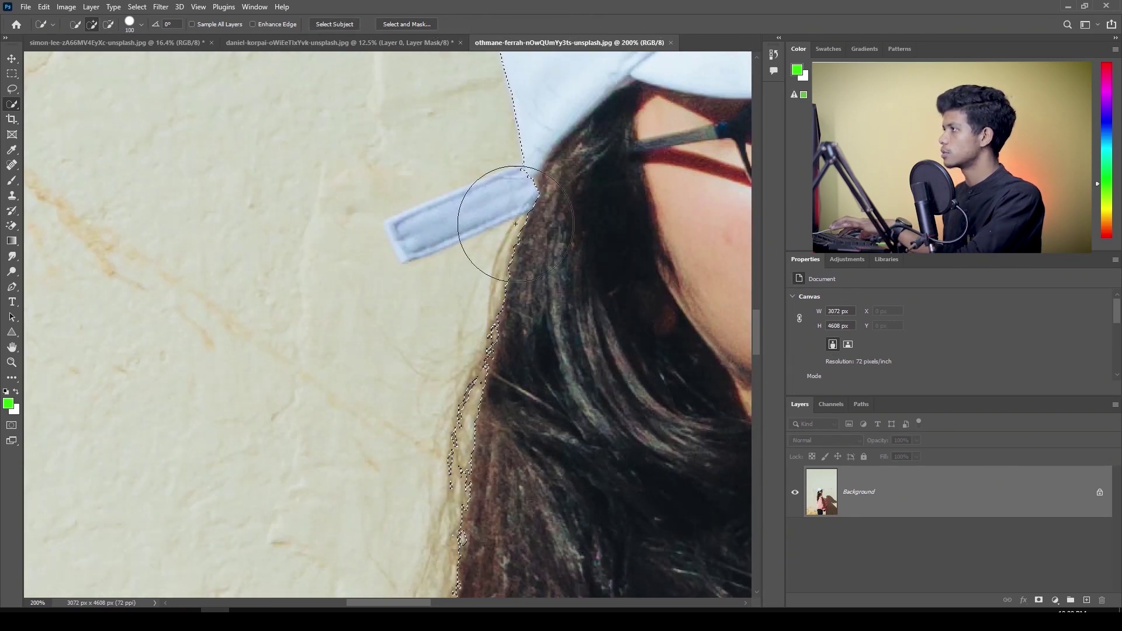
pyautogui.press('[')
pyautogui.press('[')
pyautogui.press('[')
pyautogui.moveTo(513, 187); pyautogui.dragTo(431, 238)
pyautogui.scroll(-5, 421, 220)
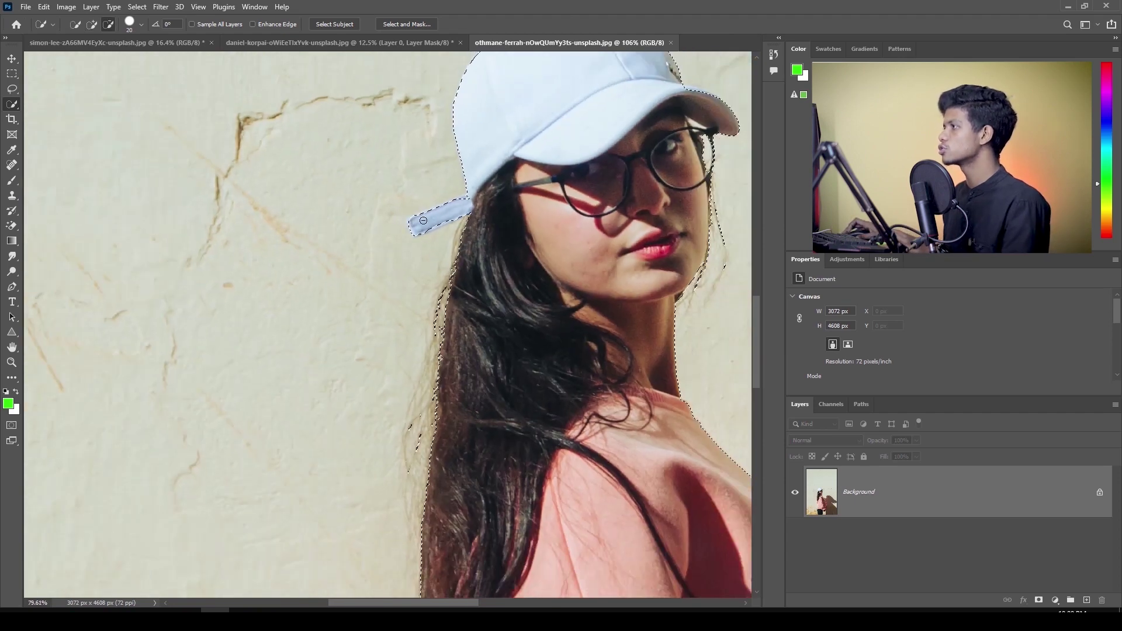
pyautogui.scroll(-5, 423, 221)
pyautogui.scroll(-3, 423, 220)
pyautogui.scroll(1, 423, 221)
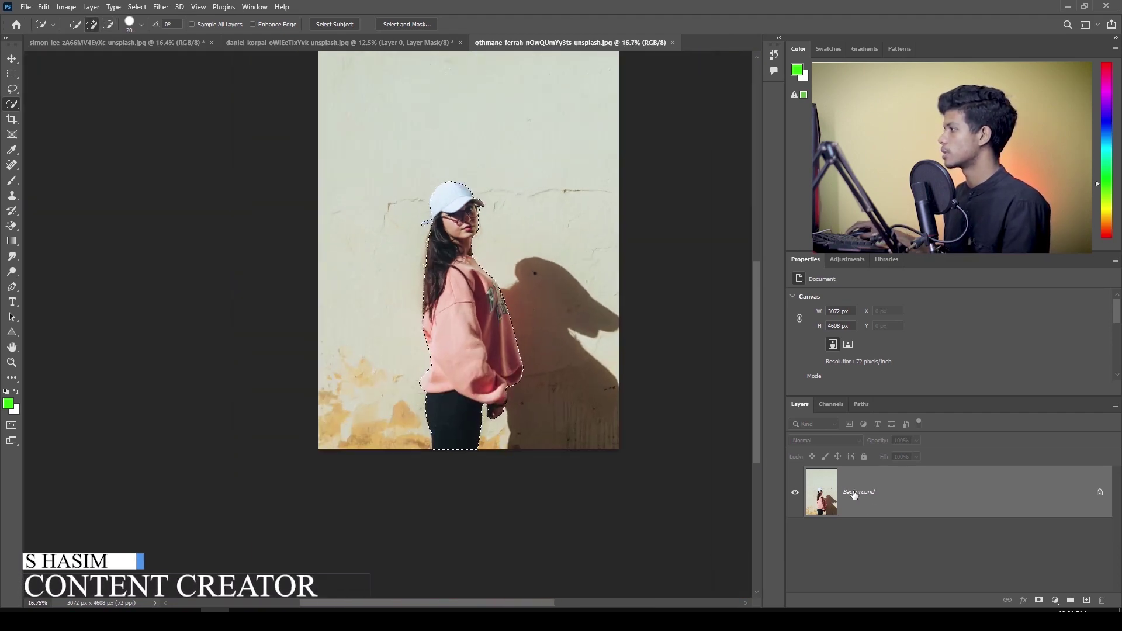
pyautogui.click(1040, 601)
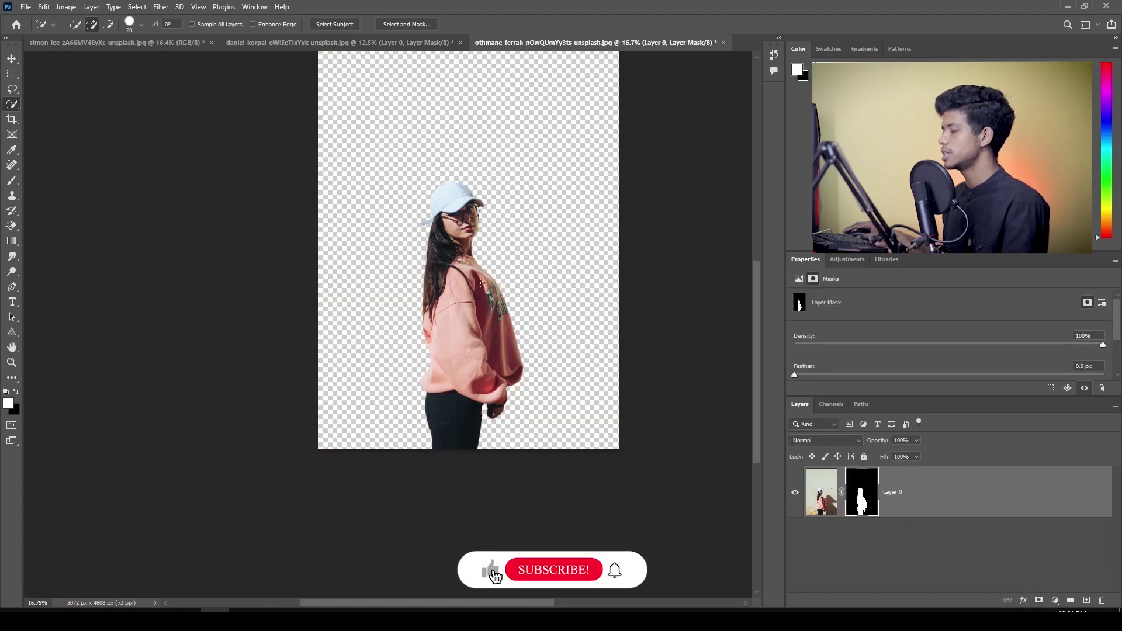
pyautogui.scroll(-2, 480, 283)
pyautogui.scroll(1, 481, 276)
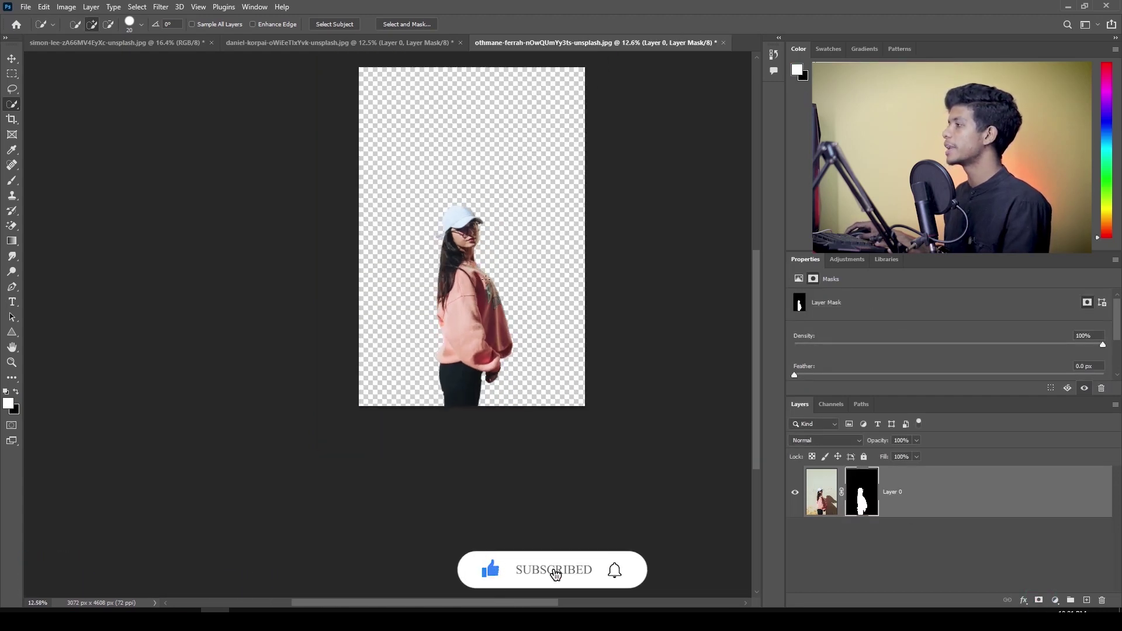
pyautogui.scroll(-1, 483, 277)
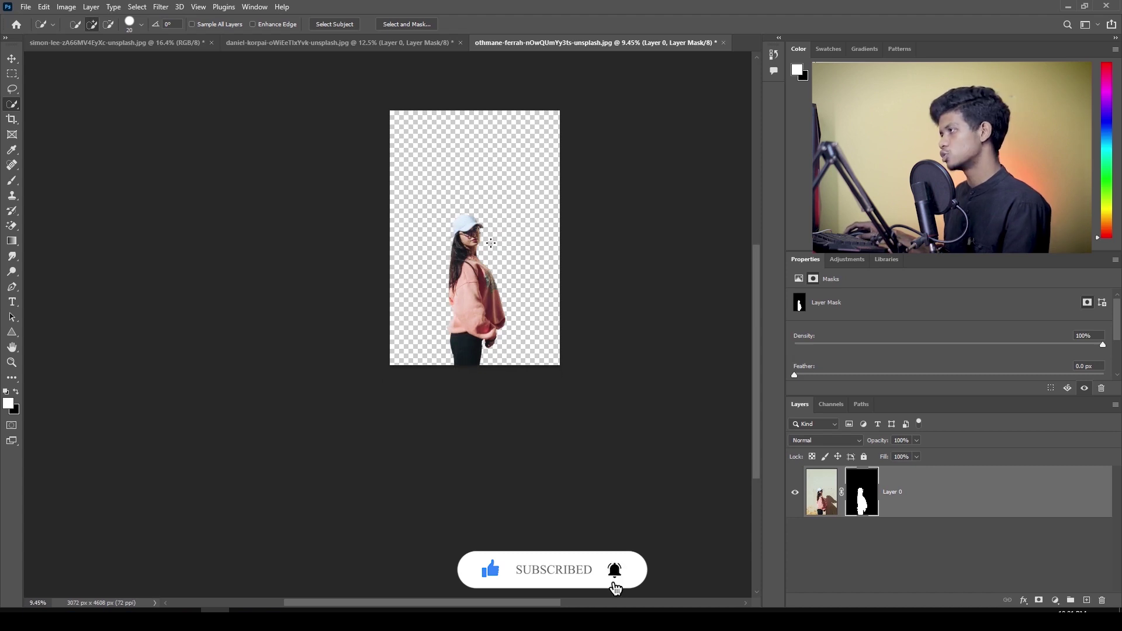
# Save a layered PSD copy named 'test photo' to the Desktop with maximum compatibility
pyautogui.hotkey('ctrl', 'alt', 's')
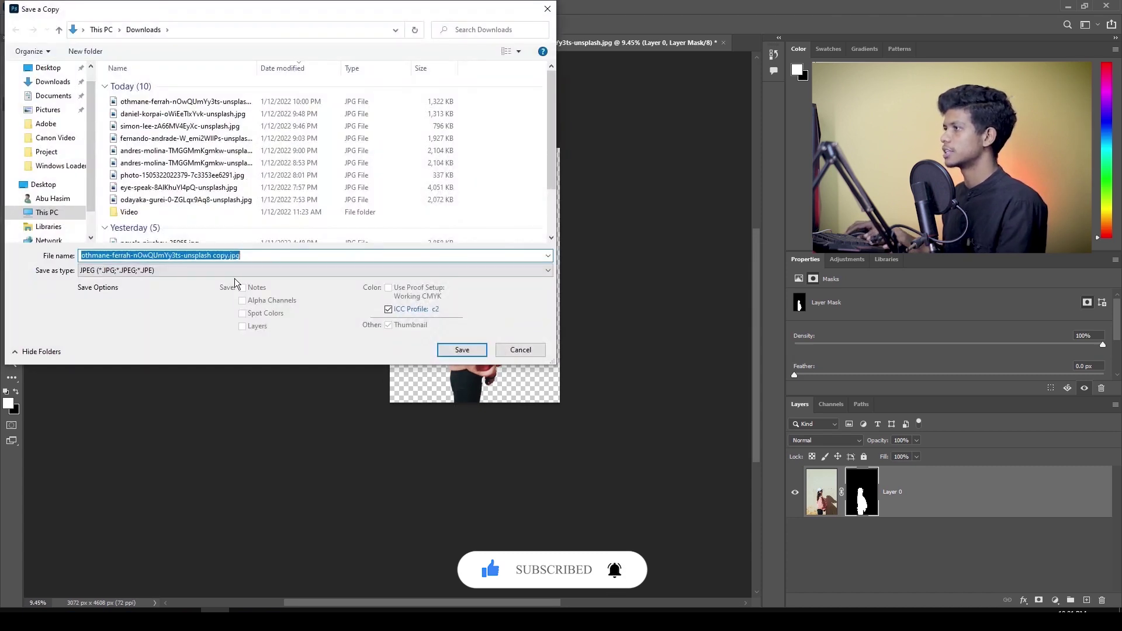
pyautogui.click(230, 270)
pyautogui.click(193, 283)
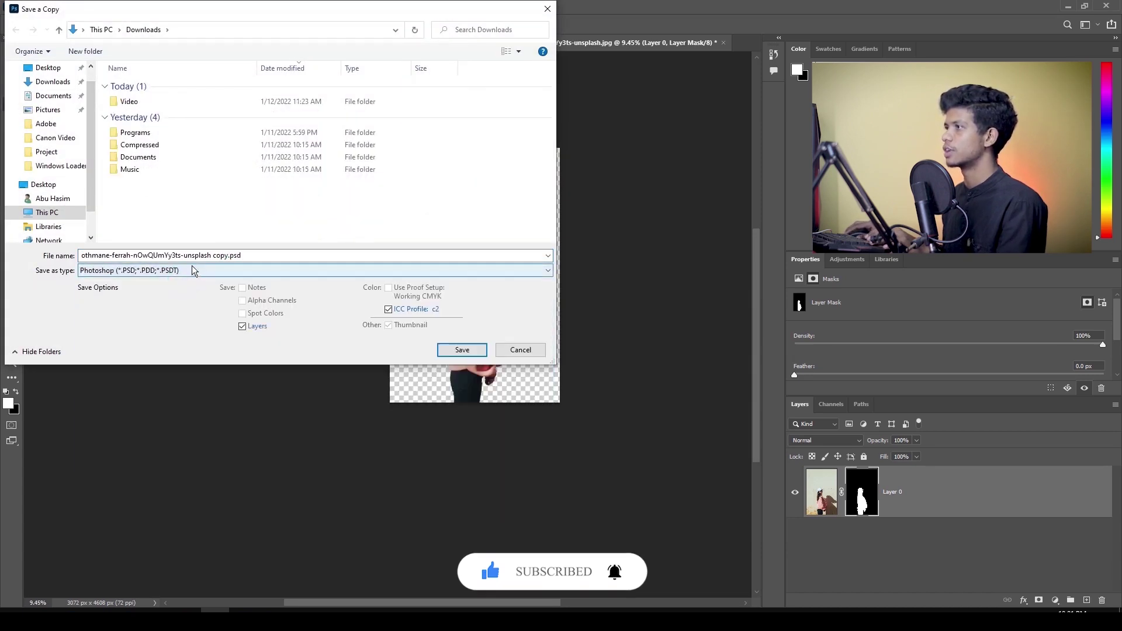
pyautogui.click(46, 67)
pyautogui.click(262, 257)
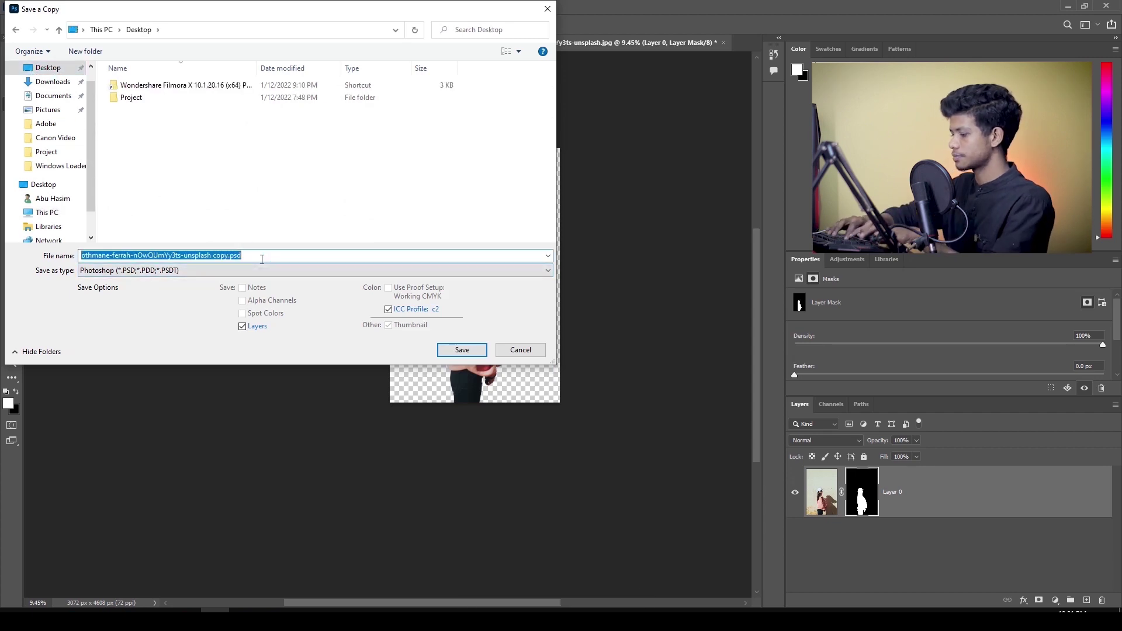
pyautogui.write('text')
pyautogui.press('BackSpace')
pyautogui.press('BackSpace')
pyautogui.write('st photo')
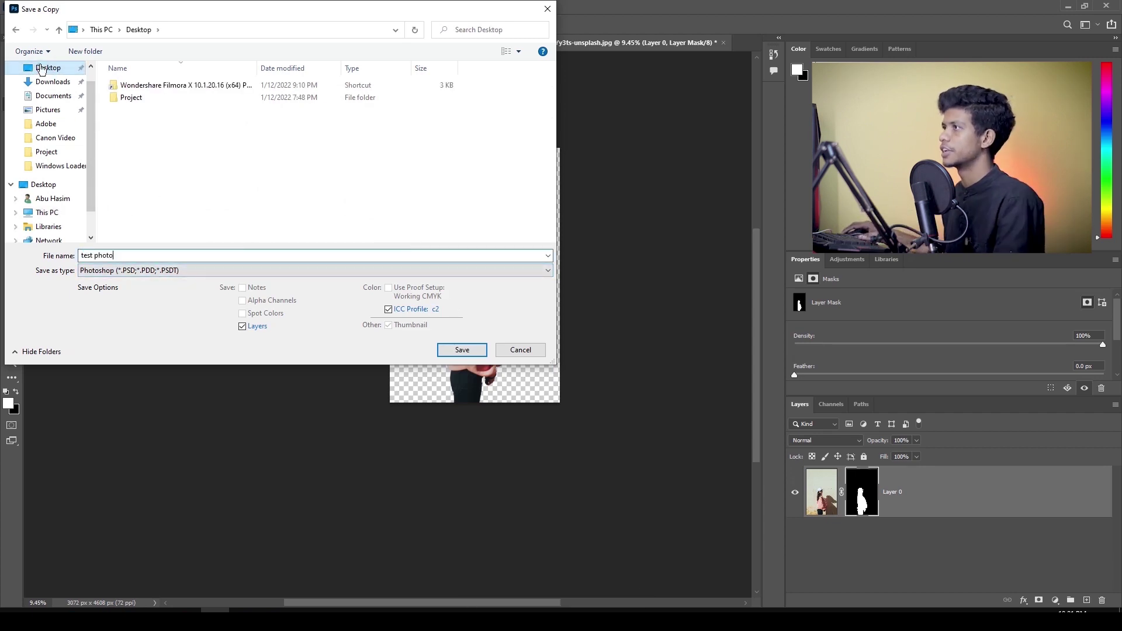
pyautogui.click(475, 351)
pyautogui.click(691, 173)
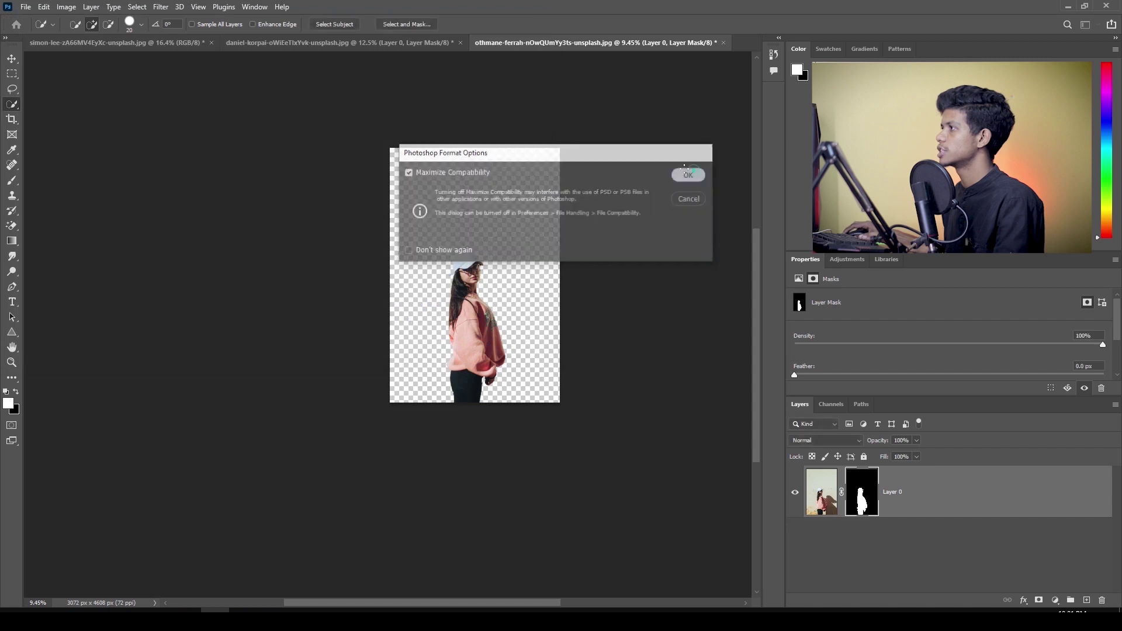
# Close both documents without saving and refresh the desktop to show test photo.psd
pyautogui.click(728, 43)
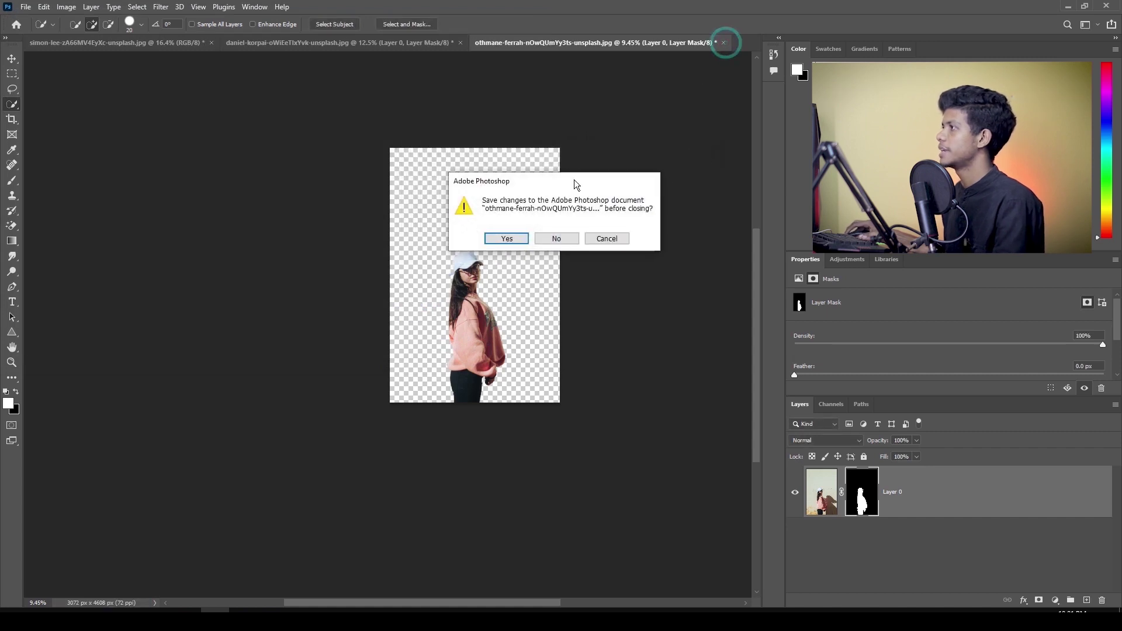
pyautogui.click(556, 238)
pyautogui.click(460, 43)
pyautogui.click(543, 238)
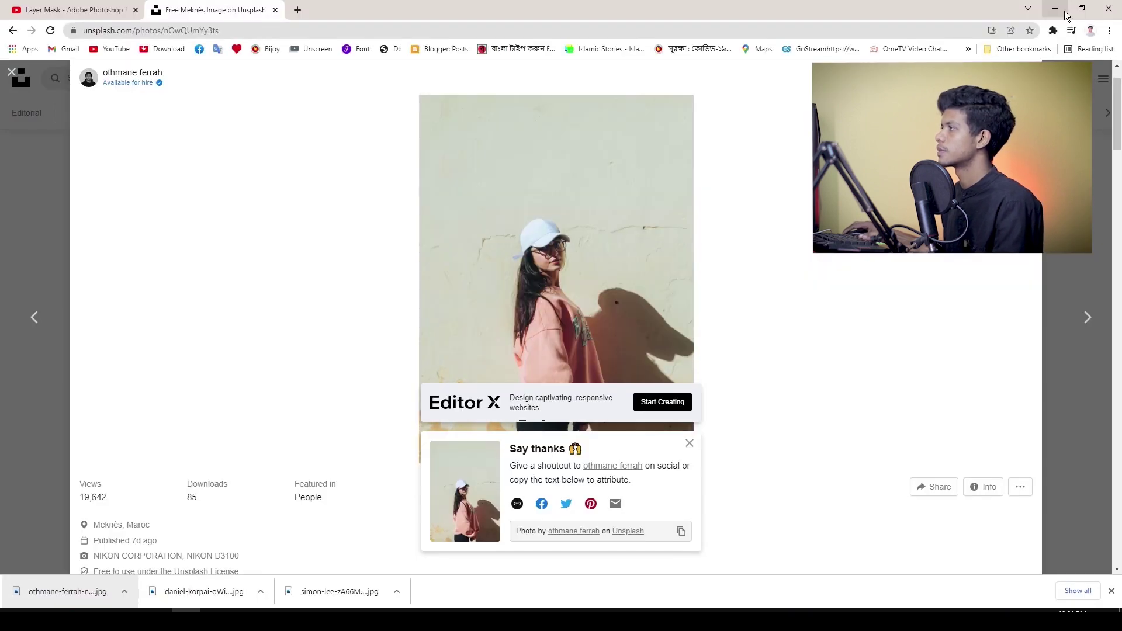
pyautogui.rightClick(230, 195)
pyautogui.click(280, 229)
pyautogui.moveTo(25, 521); pyautogui.dragTo(569, 260)
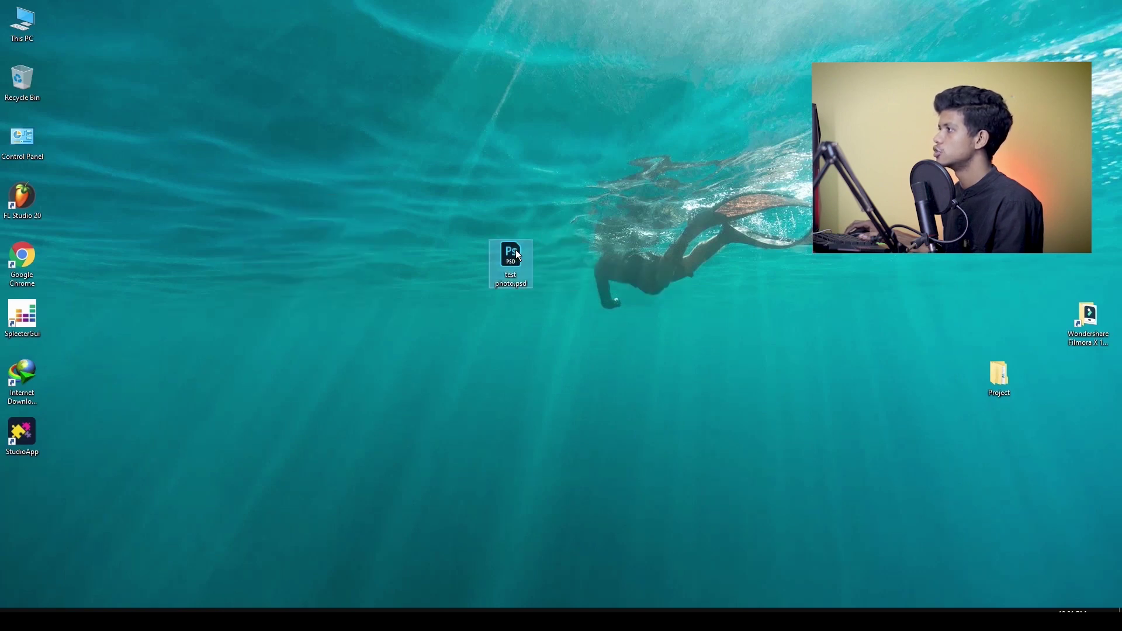
# Reopen test photo.psd in Photoshop, target Layer 0's mask, and zoom on the head
pyautogui.doubleClick(515, 250)
pyautogui.click(510, 212)
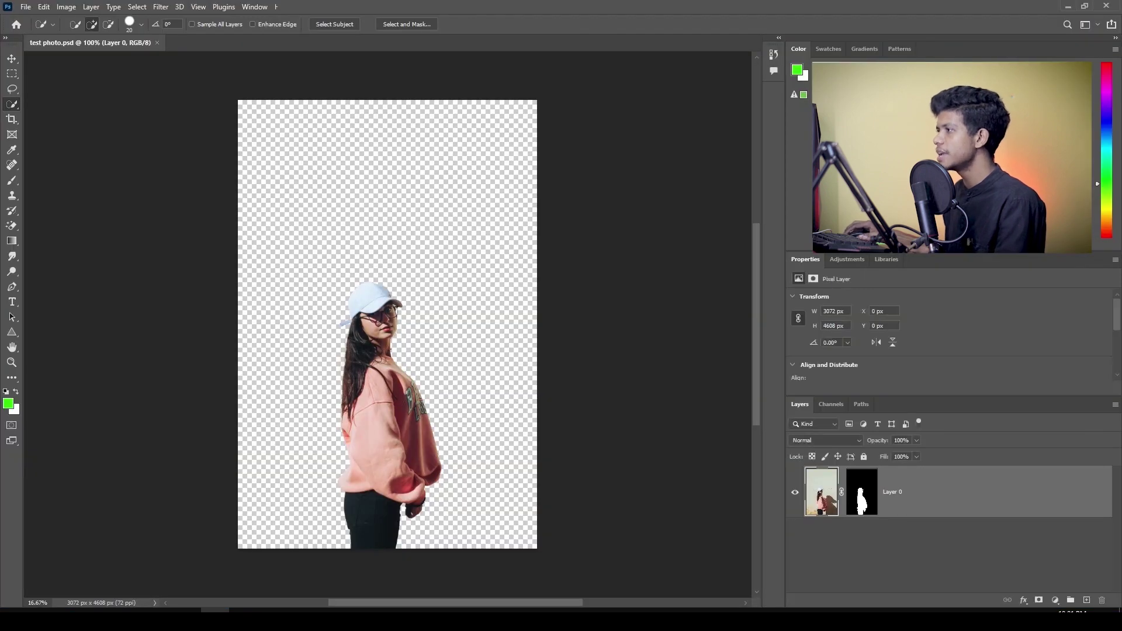
pyautogui.click(863, 491)
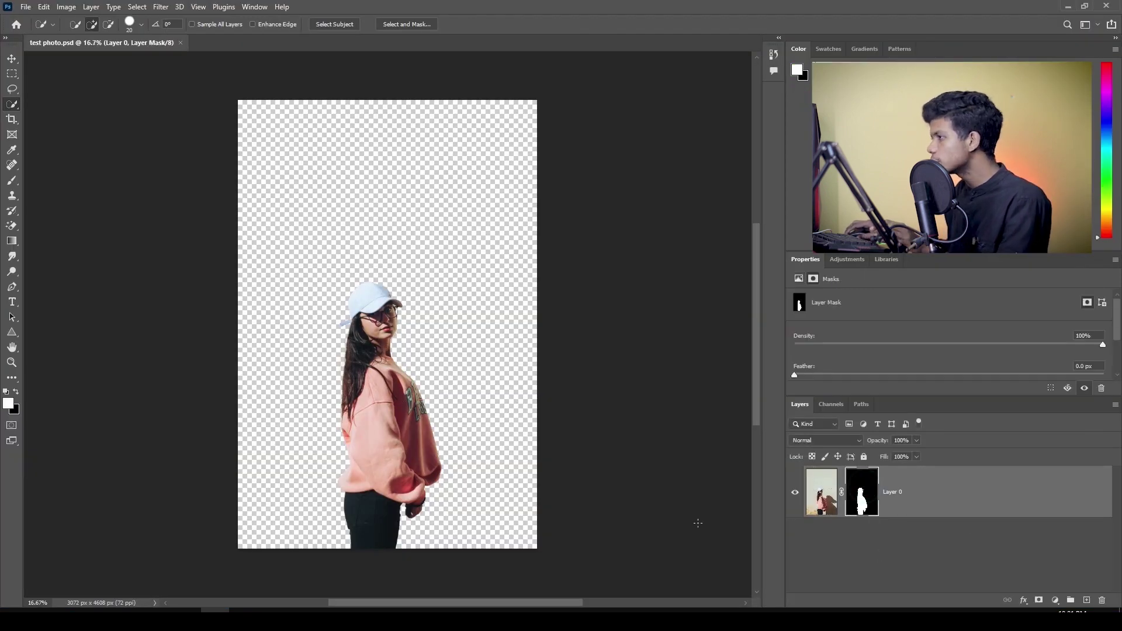
pyautogui.keyDown('ctrl'); pyautogui.click(412, 368); pyautogui.keyUp('ctrl')
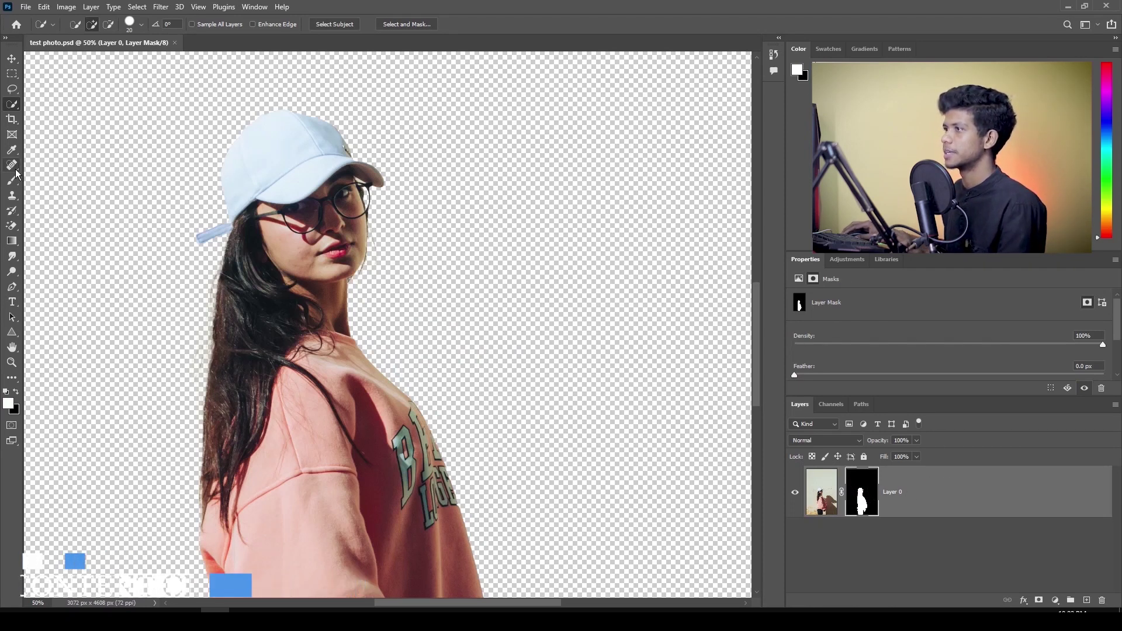
# Paint white on the mask around the neck and cap to reveal background, then undo
pyautogui.press('b')
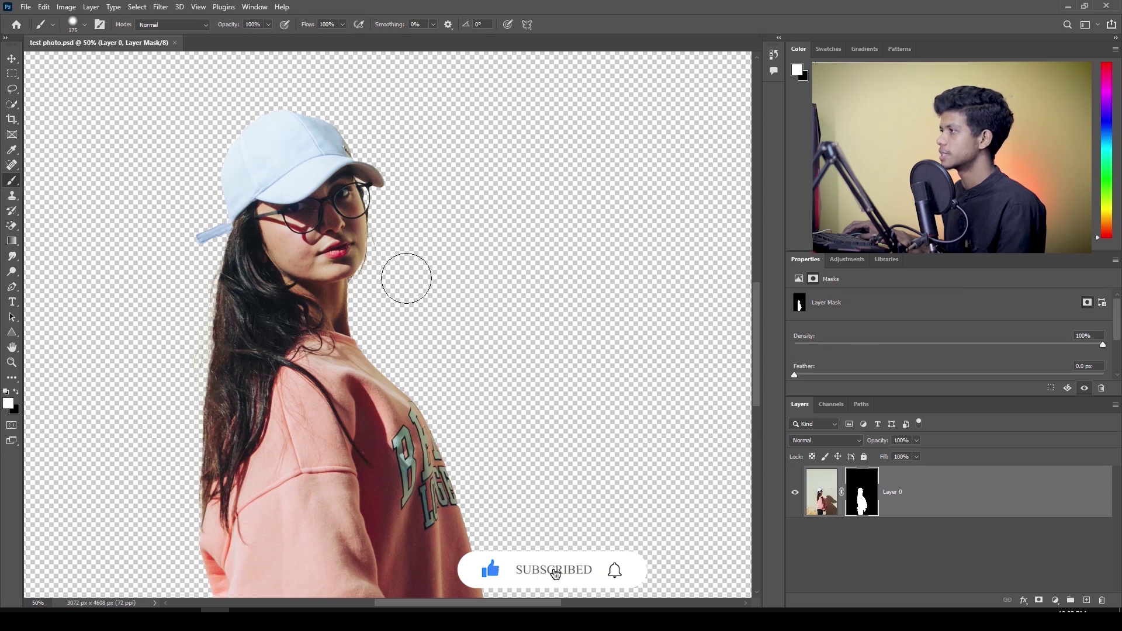
pyautogui.moveTo(381, 261); pyautogui.dragTo(379, 286)
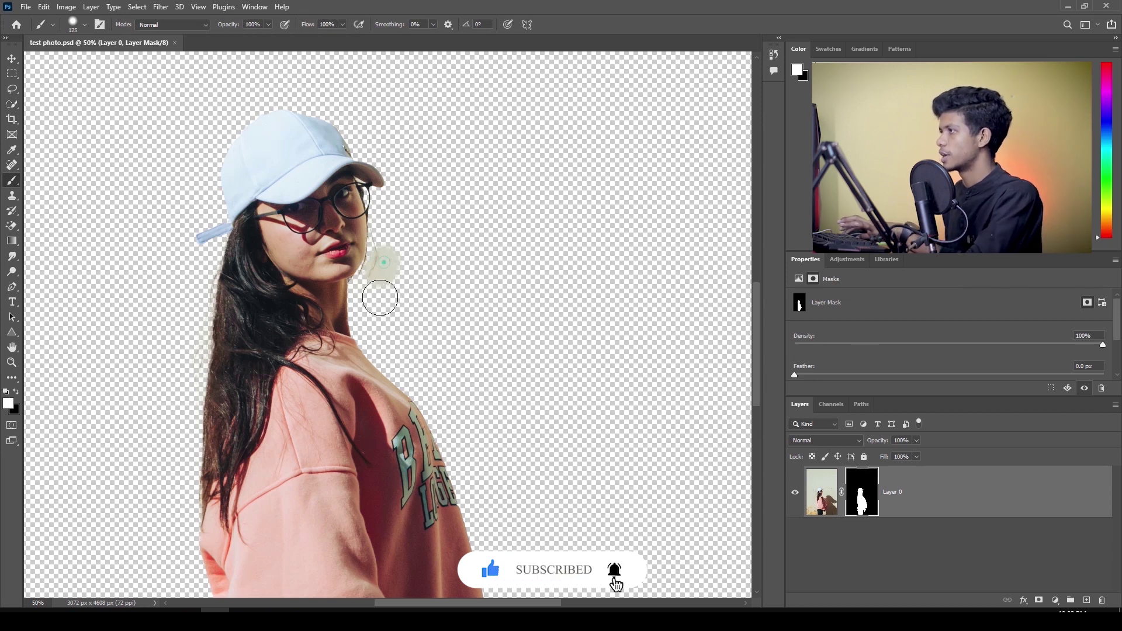
pyautogui.press('[')
pyautogui.press('[')
pyautogui.moveTo(353, 199)
pyautogui.mouseDown()
pyautogui.moveTo(304, 150)
pyautogui.moveTo(226, 168)
pyautogui.moveTo(200, 313)
pyautogui.mouseUp()
pyautogui.hotkey('ctrl', 'z')
pyautogui.moveTo(202, 219)
pyautogui.mouseDown()
pyautogui.moveTo(195, 333)
pyautogui.moveTo(163, 117)
pyautogui.mouseUp()
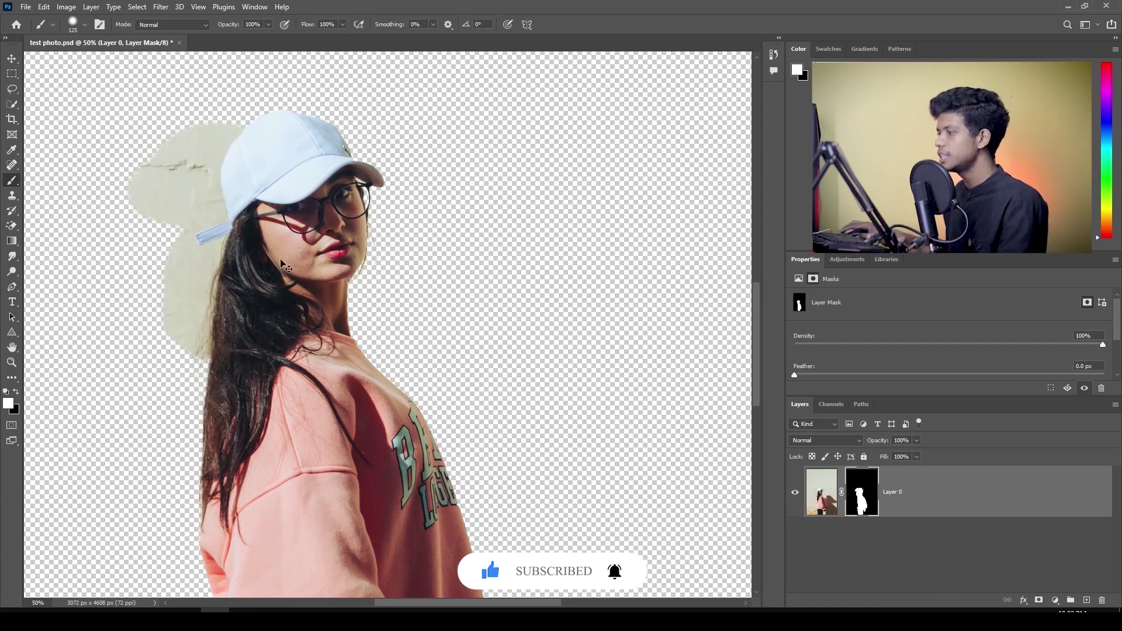
pyautogui.hotkey('ctrl', 'z')
pyautogui.hscroll(1, 310, 253)
pyautogui.scroll(-5, 310, 253)
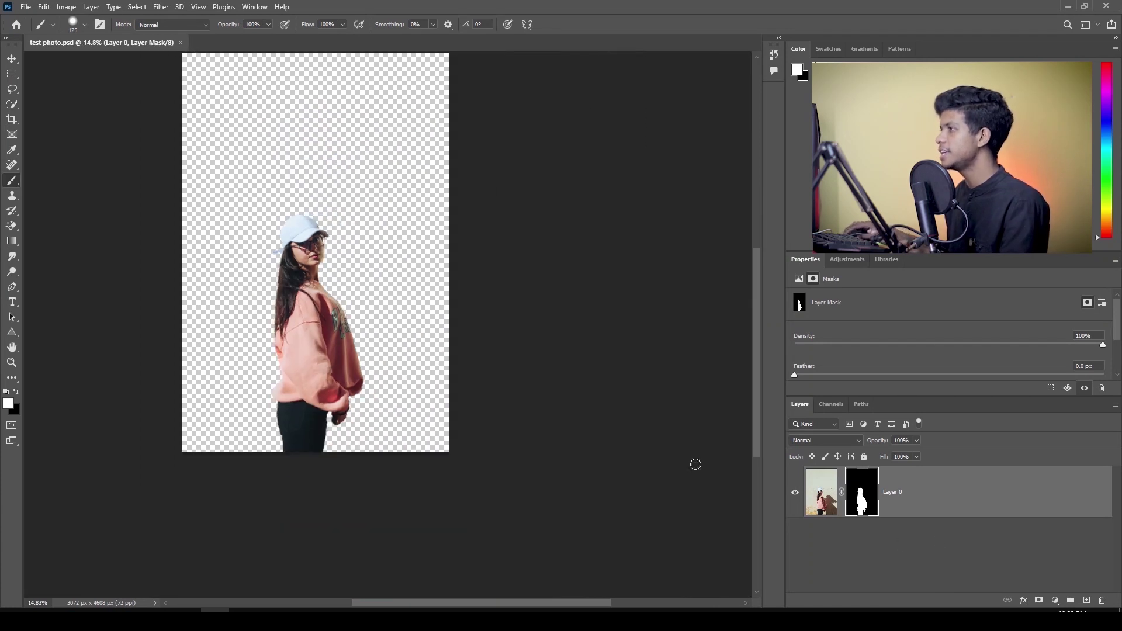
# Erase the woman's head directly from Layer 0's pixels with the standard Eraser and save
pyautogui.click(12, 226)
pyautogui.rightClick(12, 225)
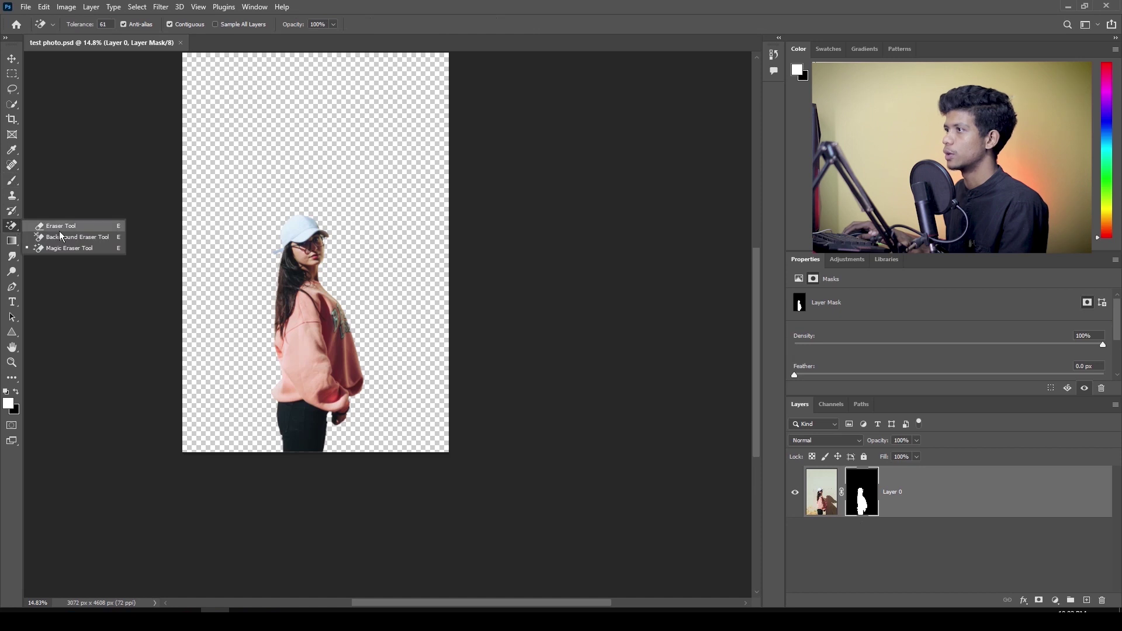
pyautogui.click(59, 226)
pyautogui.click(818, 496)
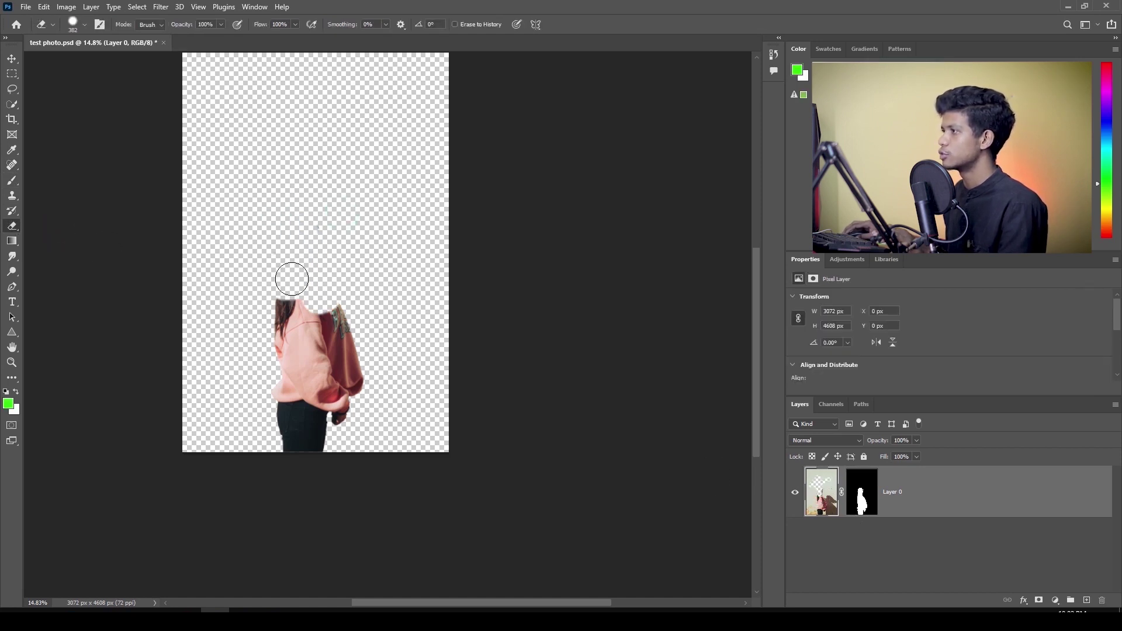
pyautogui.hotkey('ctrl', 's')
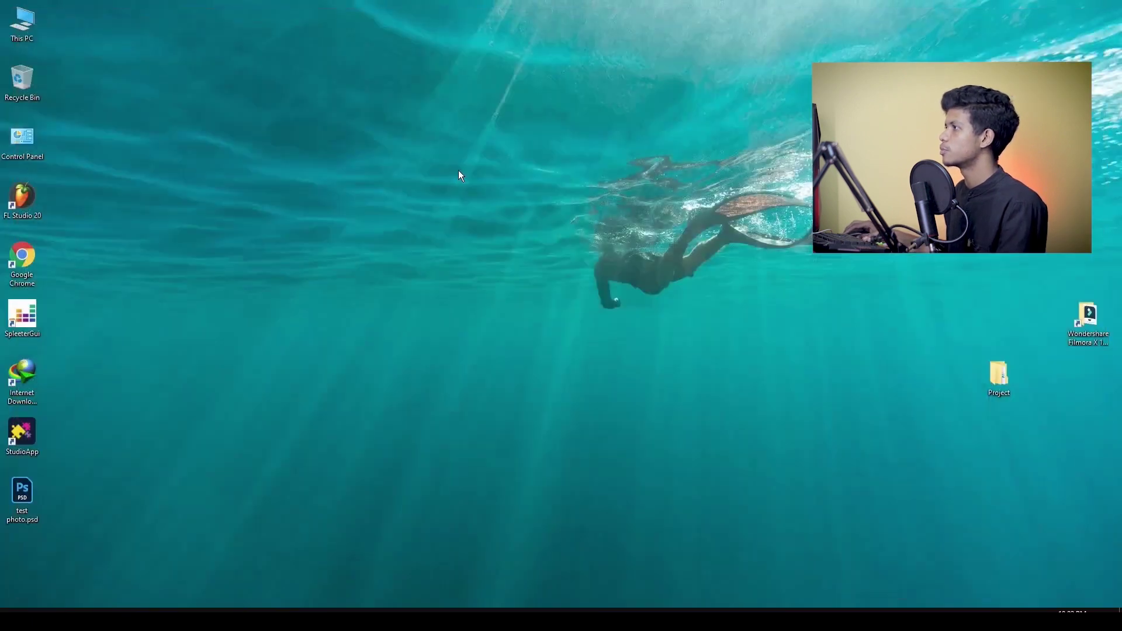
# Refresh the desktop and reposition the test photo.psd file
pyautogui.rightClick(401, 193)
pyautogui.click(420, 227)
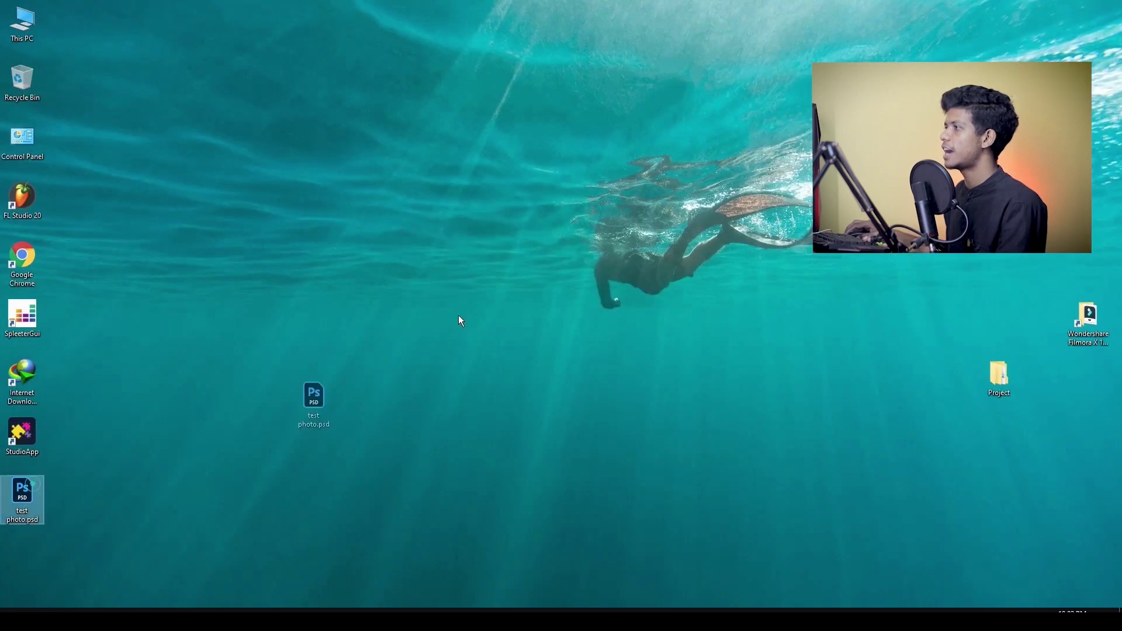
pyautogui.moveTo(459, 321); pyautogui.dragTo(641, 220)
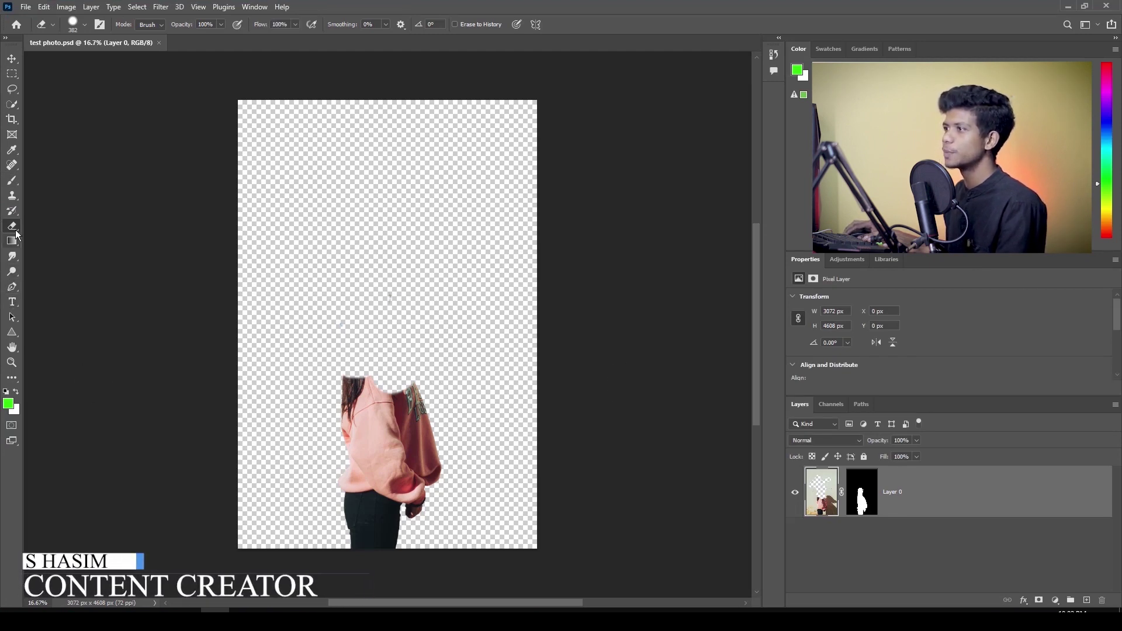
# Set the foreground colour to black (000000) and brush black over the erased head area
pyautogui.click(12, 150)
pyautogui.click(8, 404)
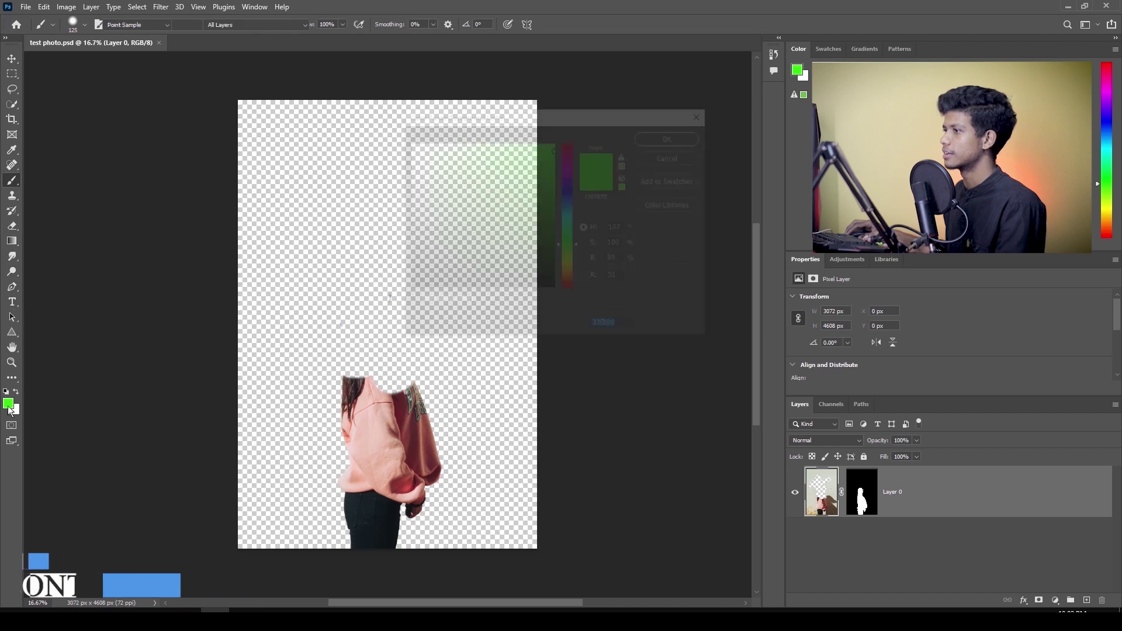
pyautogui.write('000000')
pyautogui.press('Return')
pyautogui.press('b')
pyautogui.moveTo(400, 304); pyautogui.dragTo(345, 383)
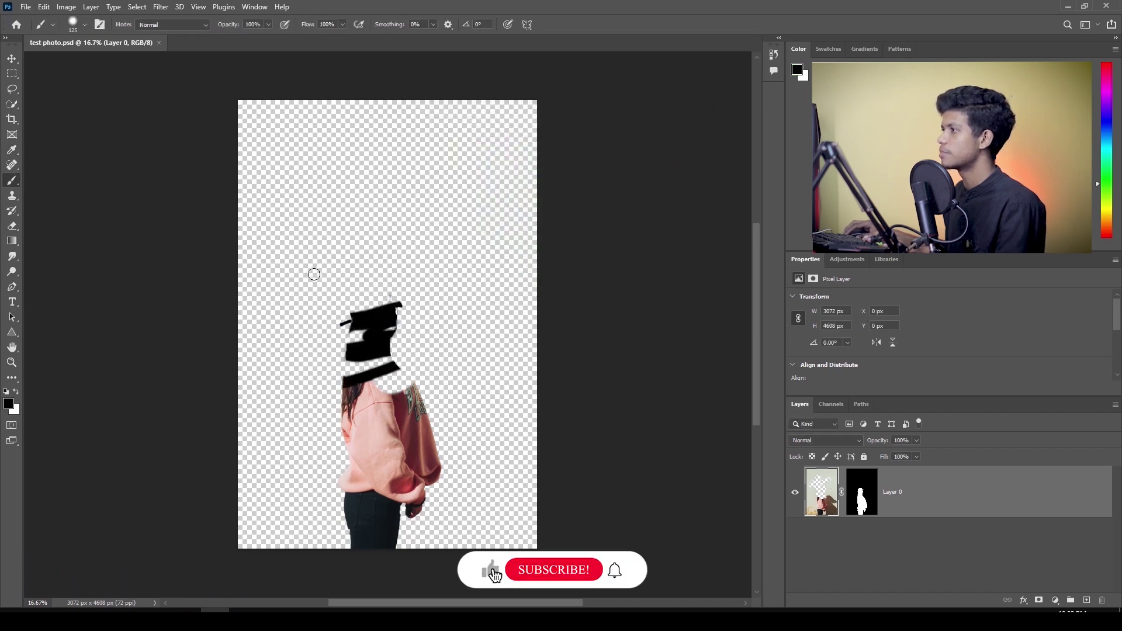
pyautogui.moveTo(349, 290); pyautogui.dragTo(399, 299)
# Paint the layer mask white around the head, revealing wall patches but not the head
pyautogui.click(861, 492)
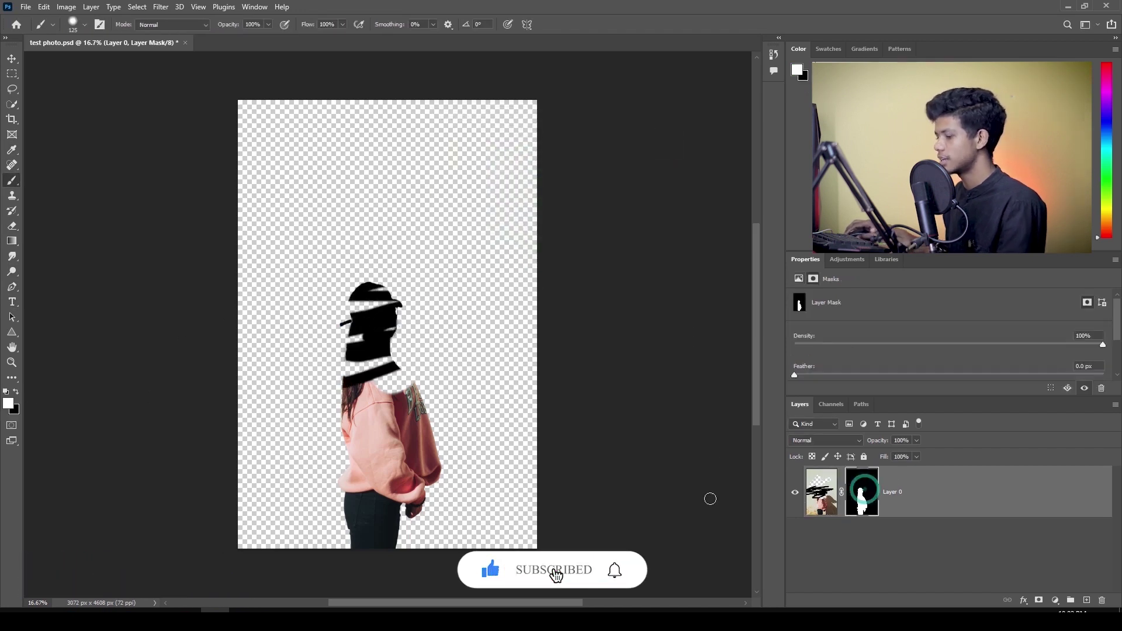
pyautogui.press('x')
pyautogui.click(821, 491)
pyautogui.click(864, 493)
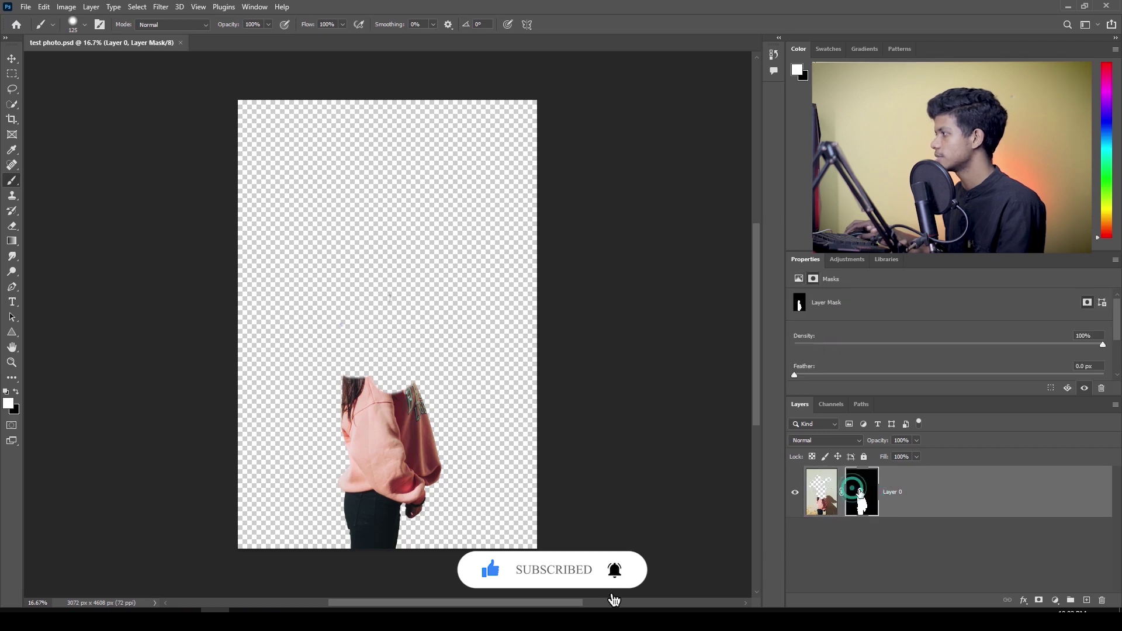
pyautogui.moveTo(440, 292); pyautogui.dragTo(467, 368)
pyautogui.moveTo(427, 318); pyautogui.dragTo(509, 315)
pyautogui.moveTo(338, 309)
pyautogui.mouseDown()
pyautogui.moveTo(273, 308)
pyautogui.moveTo(325, 280)
pyautogui.mouseUp()
# Paint white above the head, then revert to the file's opened state in History
pyautogui.moveTo(409, 257)
pyautogui.mouseDown()
pyautogui.moveTo(456, 274)
pyautogui.moveTo(444, 304)
pyautogui.mouseUp()
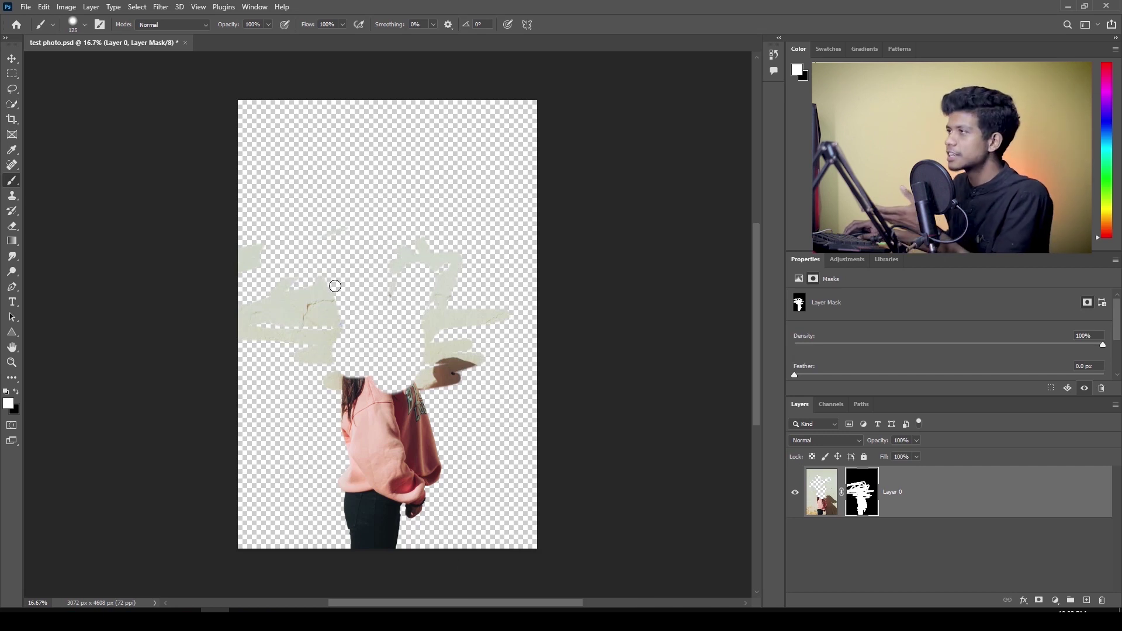
pyautogui.click(775, 56)
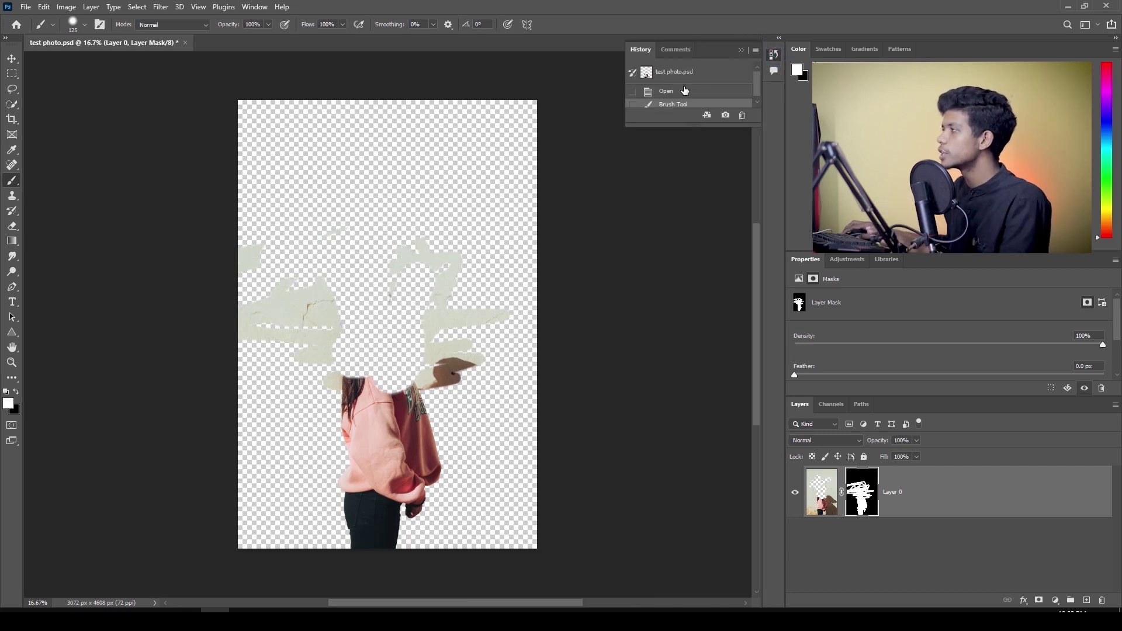
pyautogui.click(687, 79)
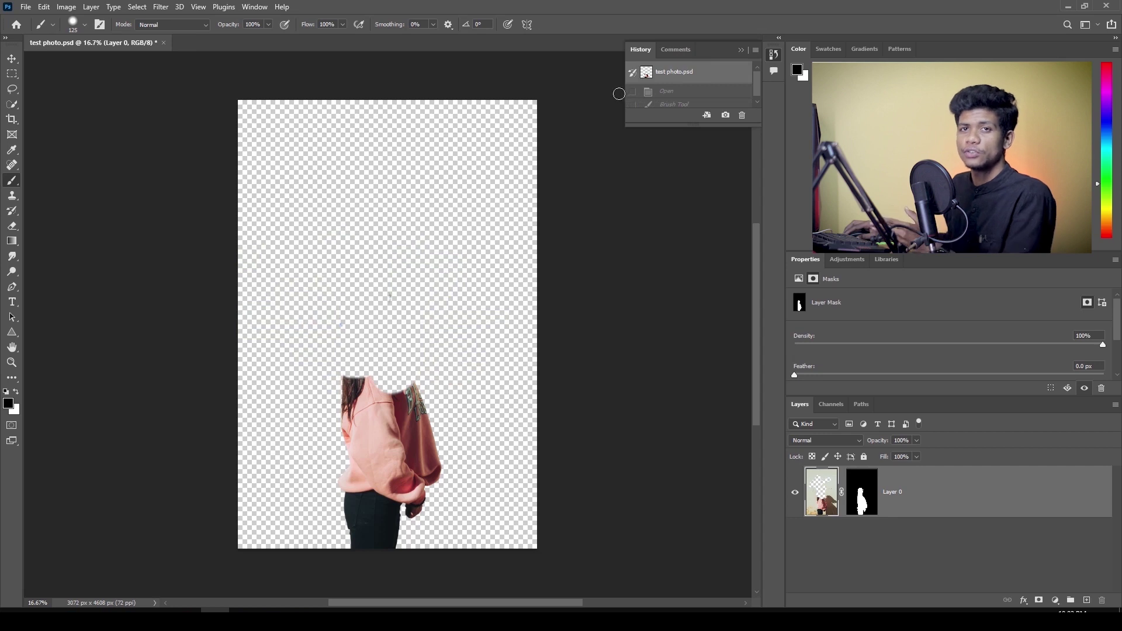
pyautogui.click(742, 51)
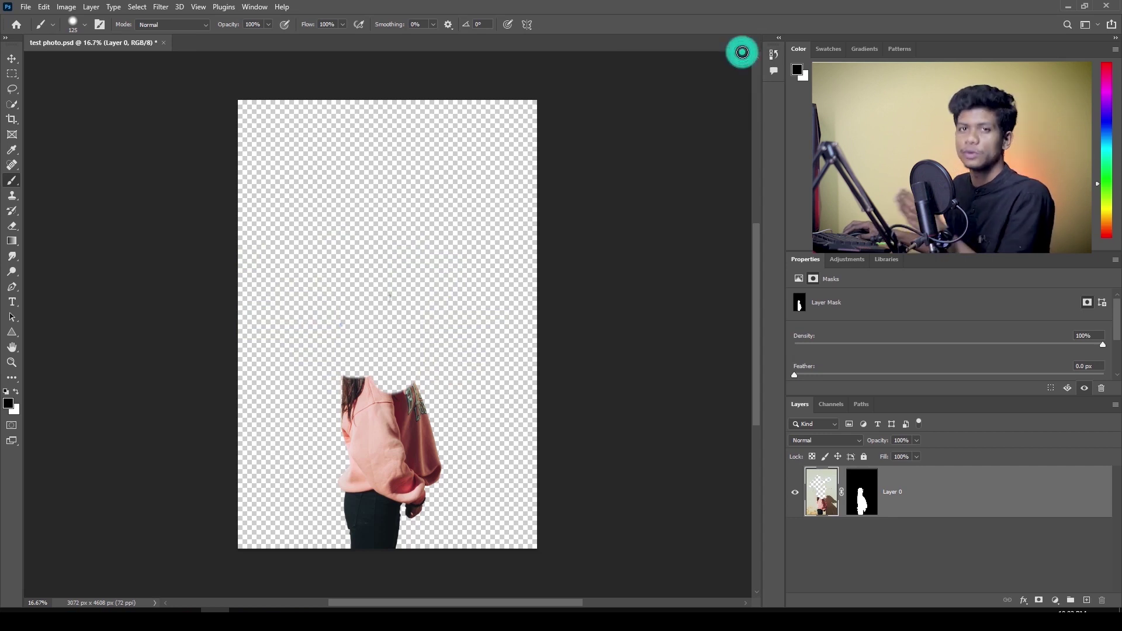